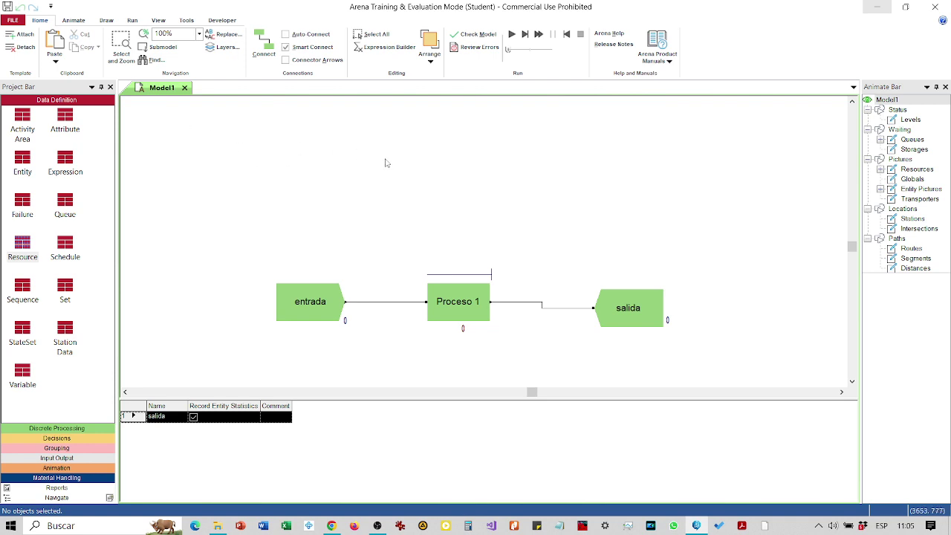
pyautogui.click(80, 22)
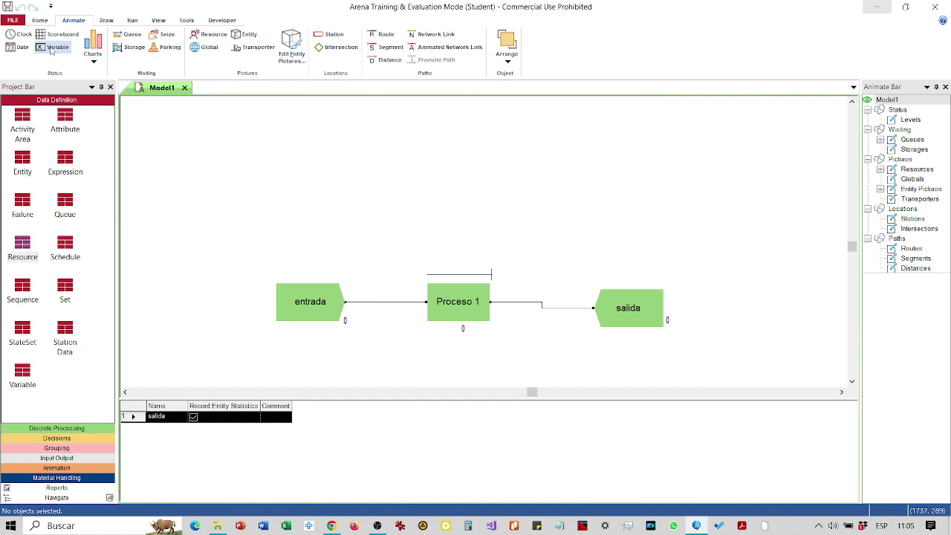
pyautogui.click(93, 61)
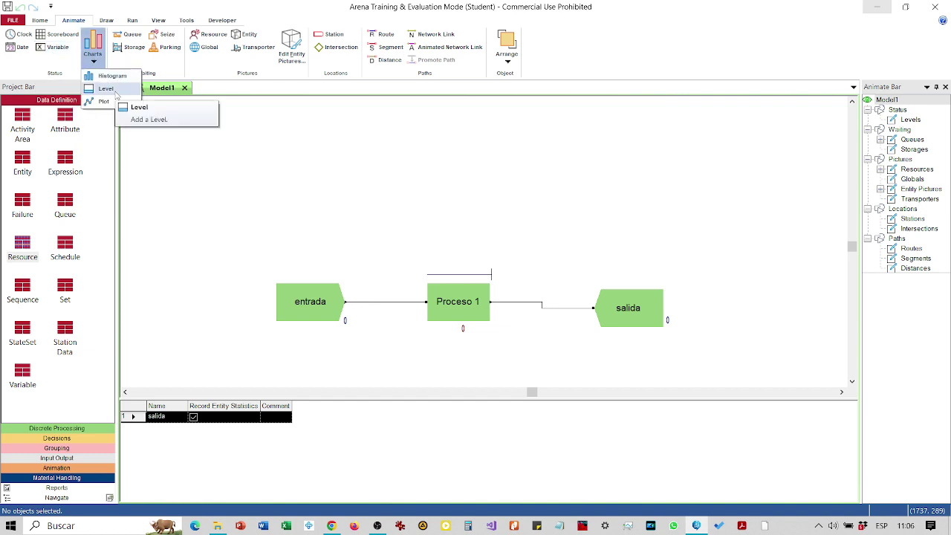
pyautogui.click(199, 136)
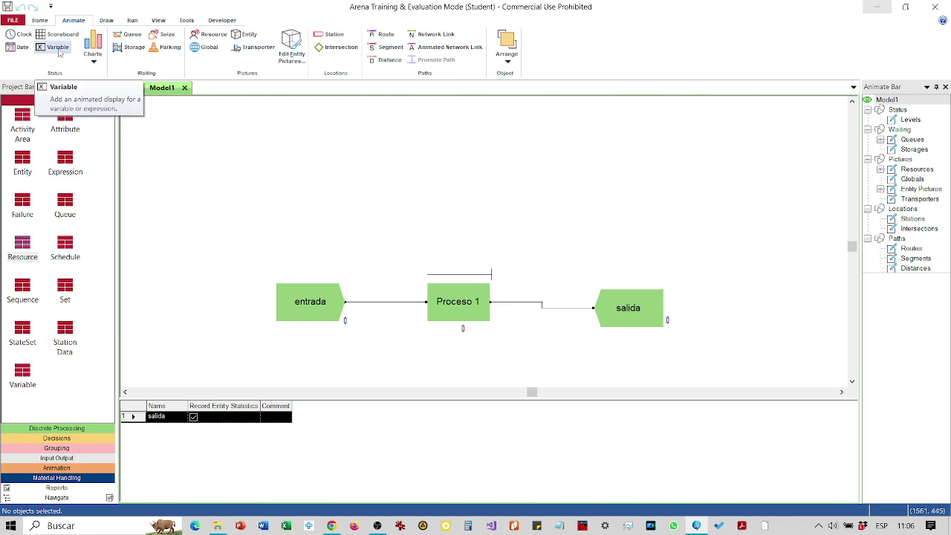
pyautogui.click(93, 55)
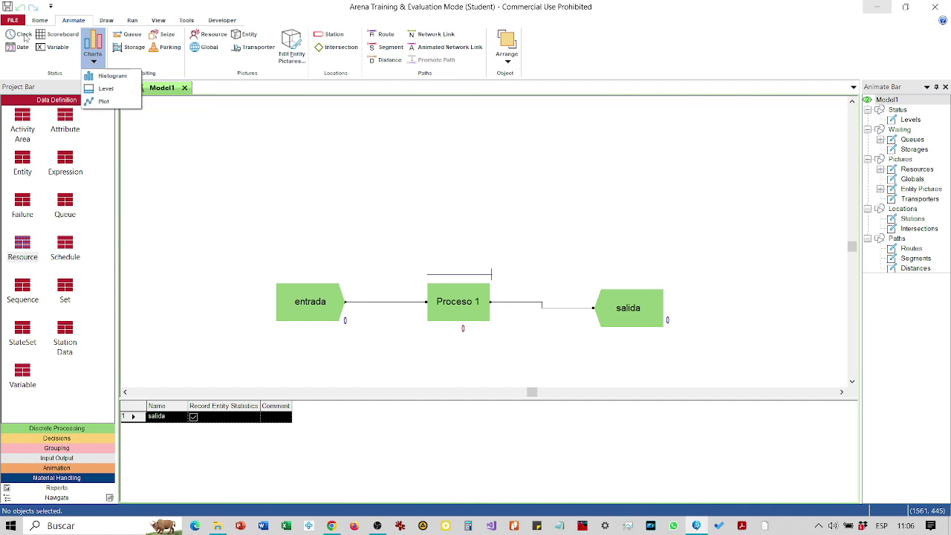
pyautogui.click(258, 137)
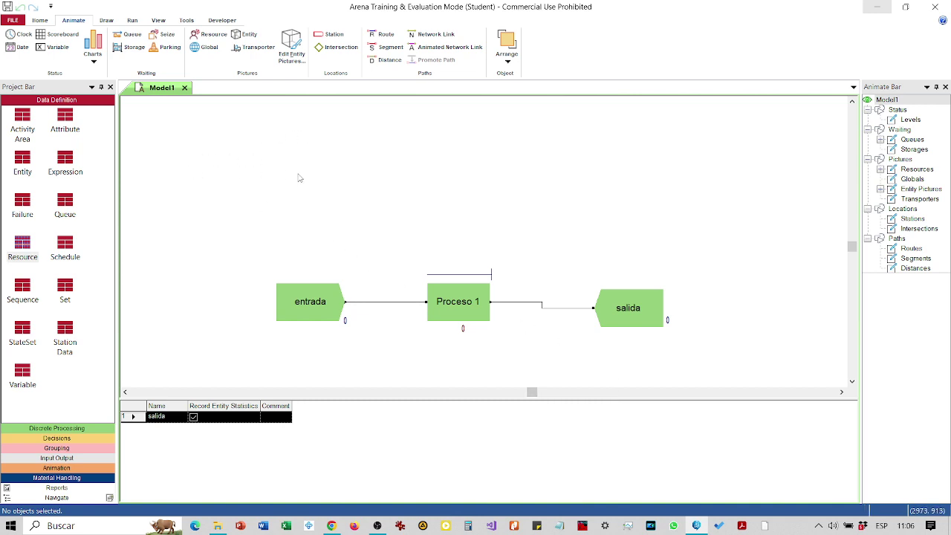
# Start a new animated clock and configure it as a digital 24-hour display with a transparent background.
pyautogui.click(20, 36)
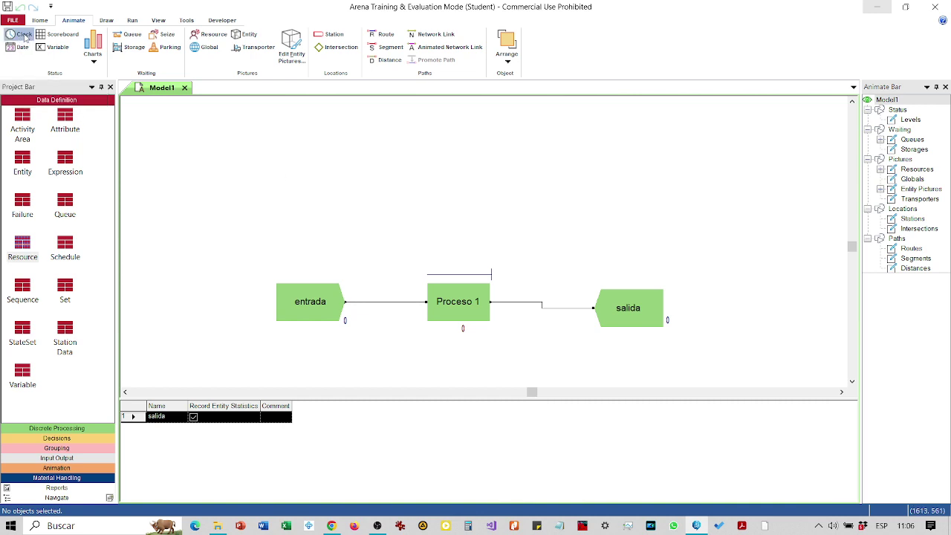
pyautogui.moveTo(432, 135); pyautogui.dragTo(443, 115)
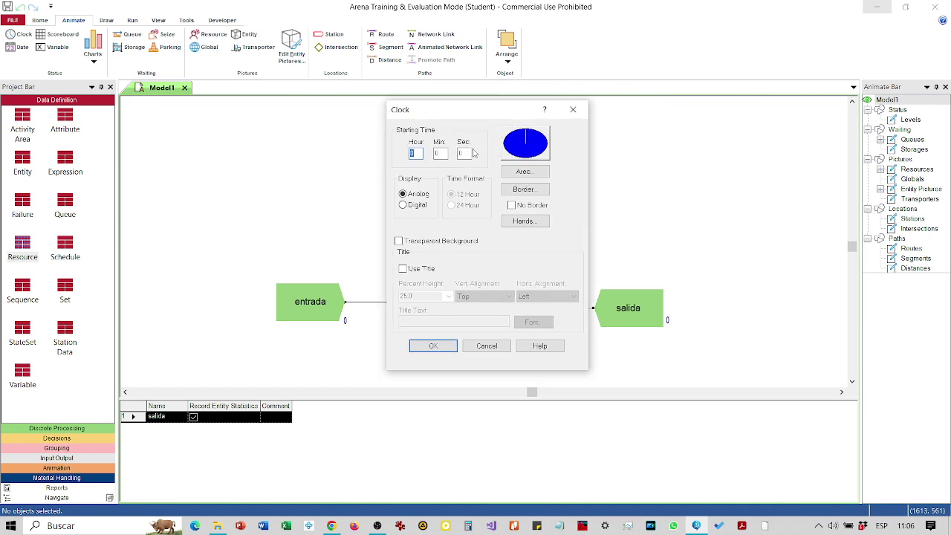
pyautogui.click(416, 205)
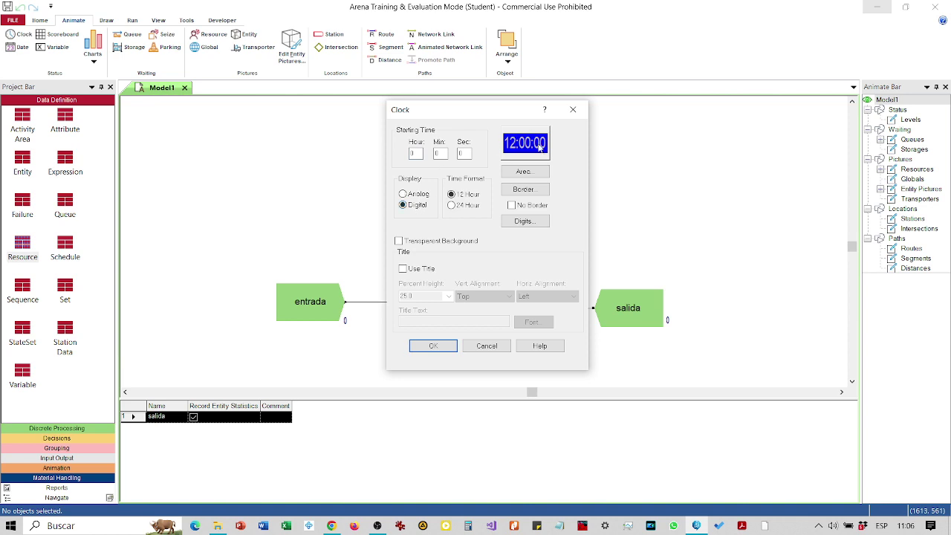
pyautogui.click(463, 206)
pyautogui.click(398, 241)
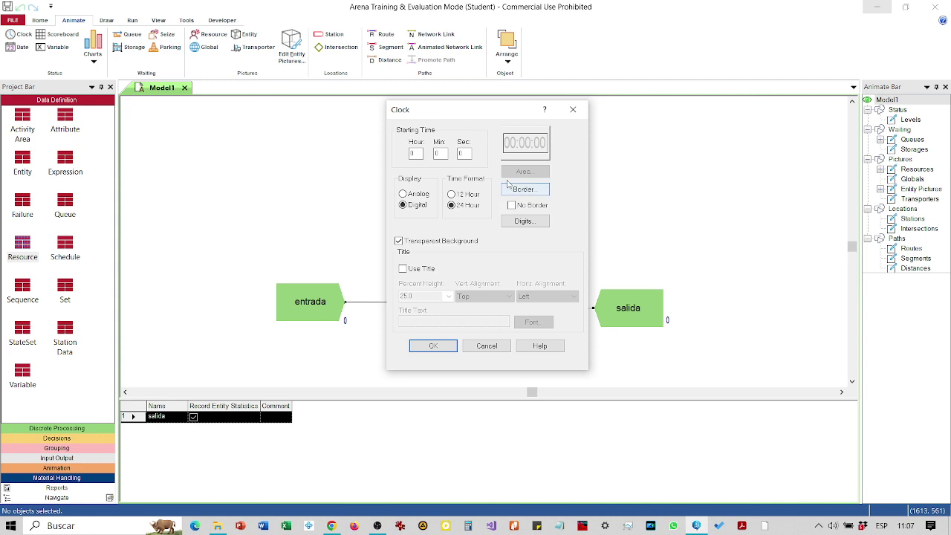
# Set the clock's starting hour to 8, enable its title with the text "Reloj", and accept the settings.
pyautogui.doubleClick(415, 153)
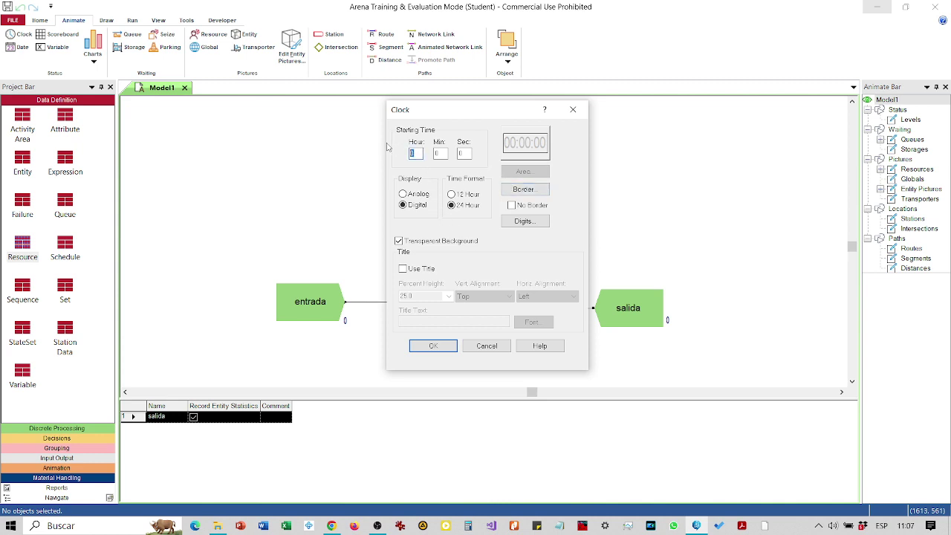
pyautogui.write('7')
pyautogui.write('8')
pyautogui.click(402, 268)
pyautogui.click(429, 318)
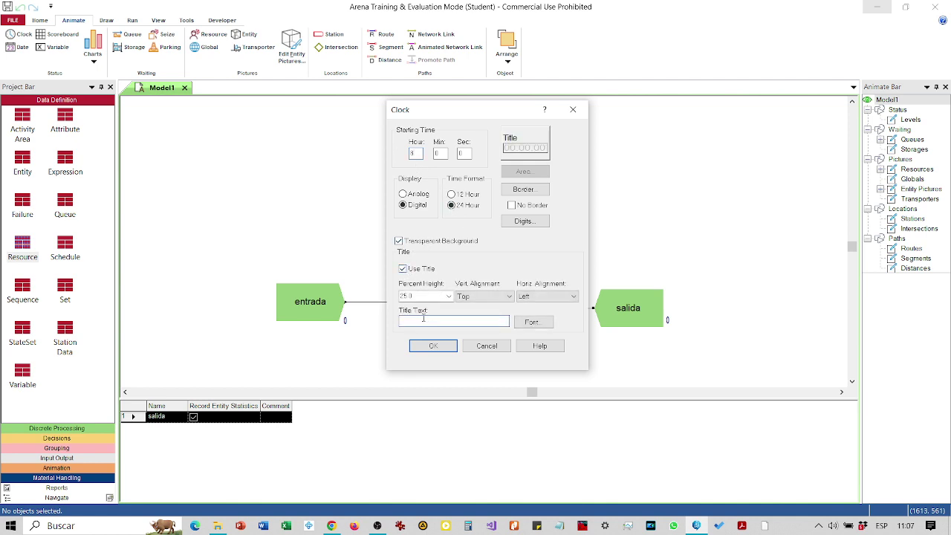
pyautogui.write('Relo')
pyautogui.click(433, 345)
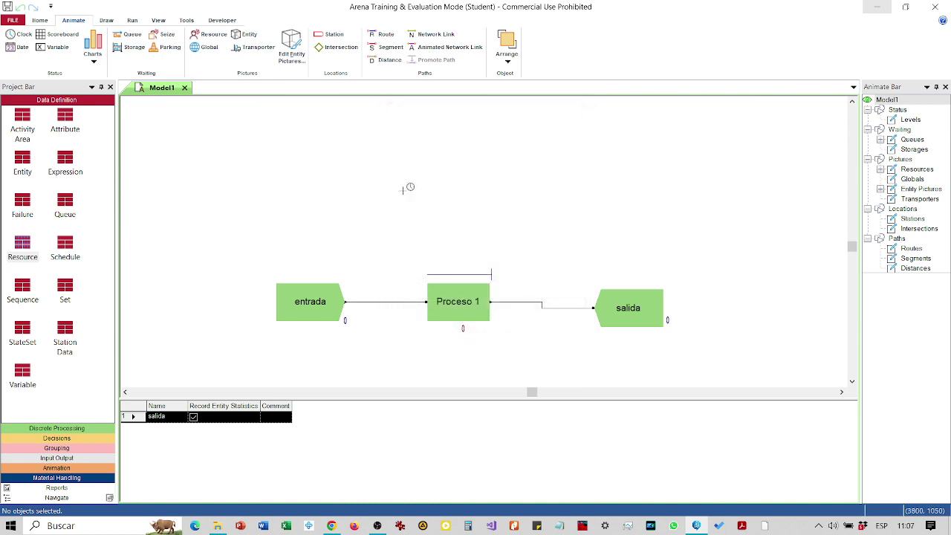
# Place the clock as a wide rectangle in the empty area above the entrada module and shift it slightly downward.
pyautogui.click(171, 116)
pyautogui.click(369, 161)
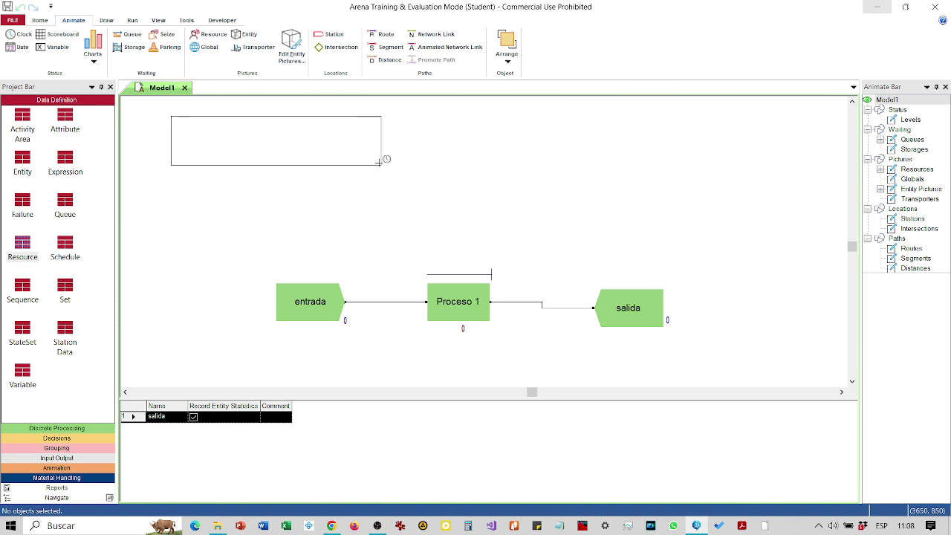
pyautogui.click(380, 163)
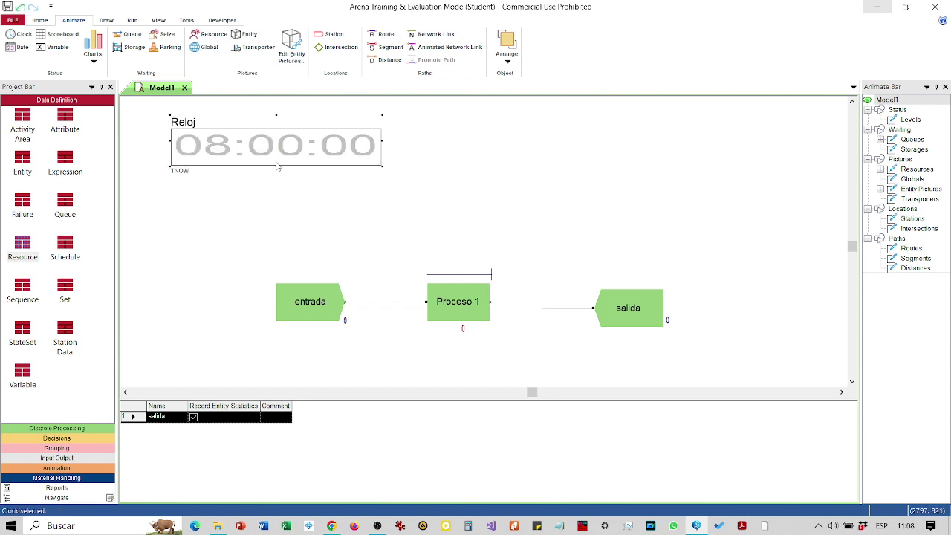
pyautogui.moveTo(277, 169); pyautogui.dragTo(277, 182)
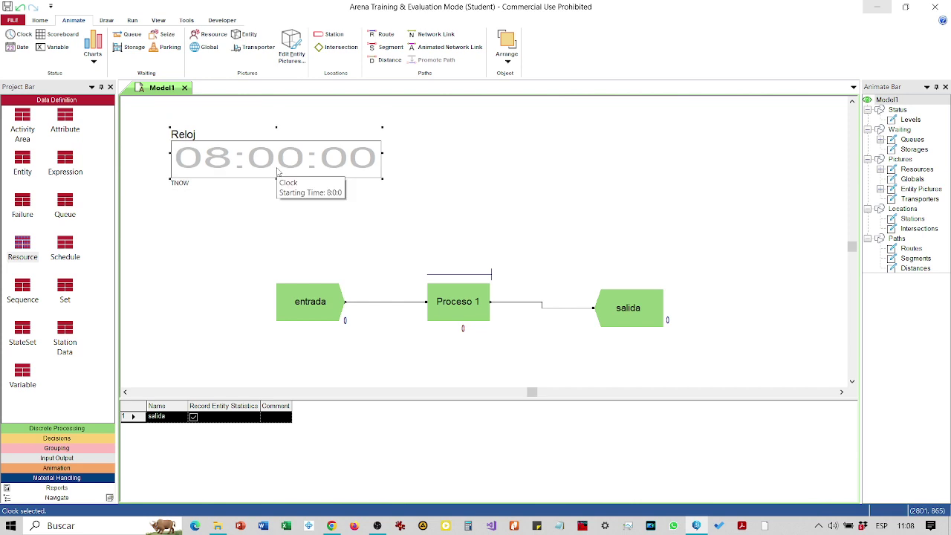
pyautogui.click(432, 168)
pyautogui.click(298, 160)
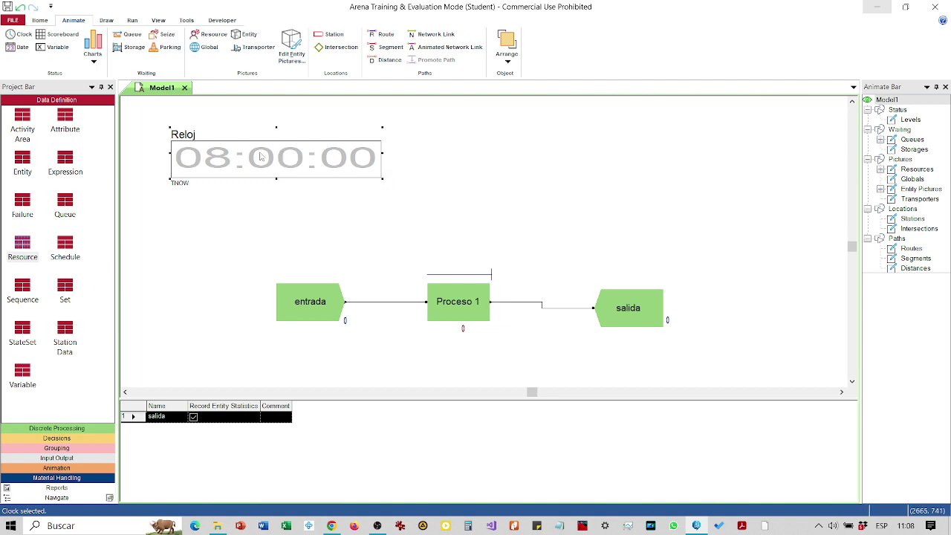
# Start a variable display and build its expression as the current number in queue for Proceso 1.Queue.
pyautogui.click(54, 49)
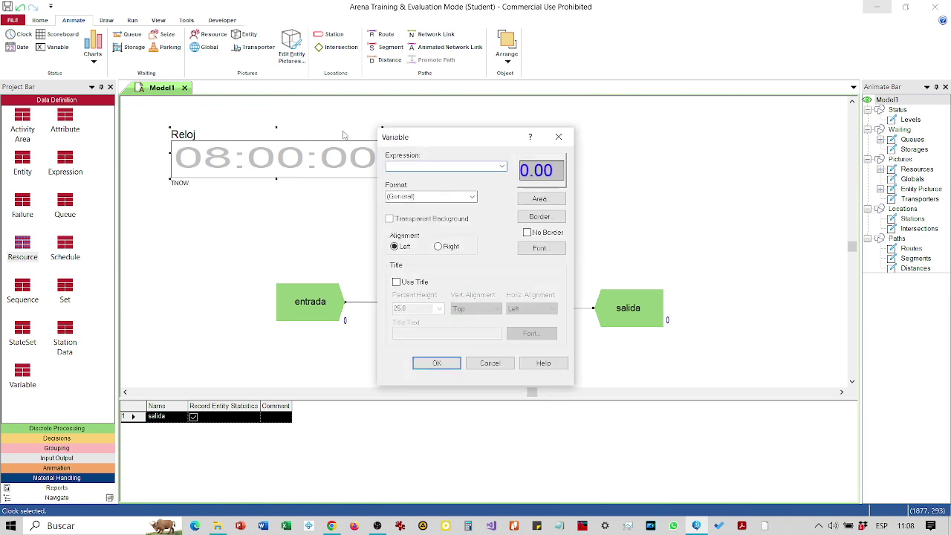
pyautogui.moveTo(415, 140); pyautogui.dragTo(576, 114)
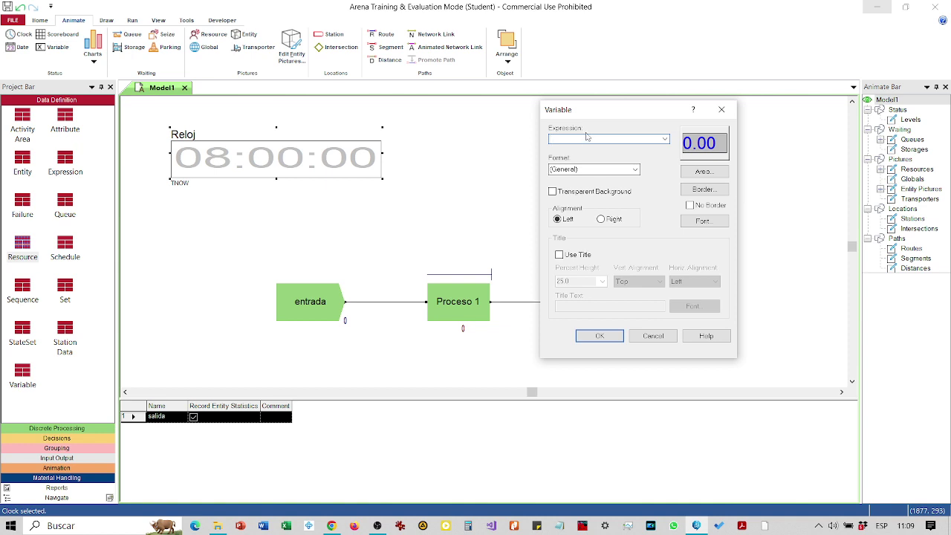
pyautogui.click(664, 139)
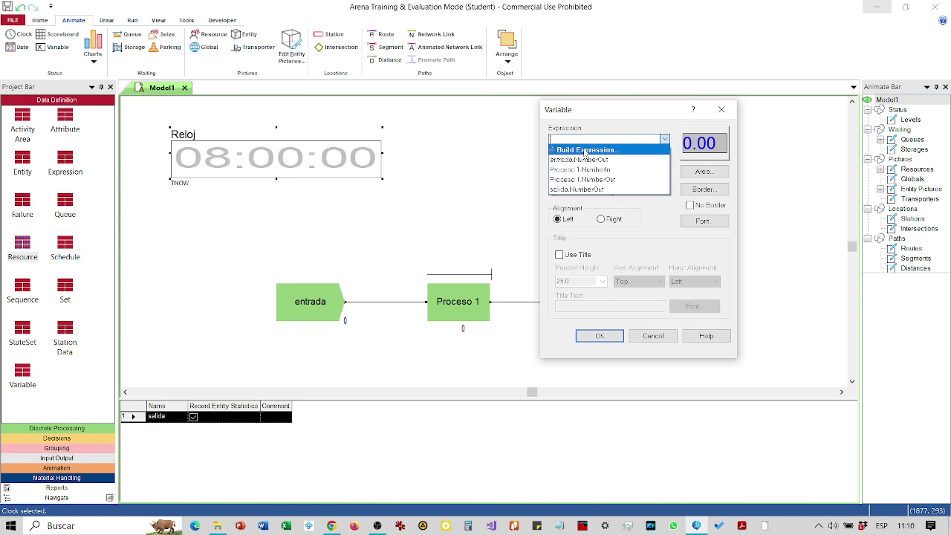
pyautogui.click(586, 150)
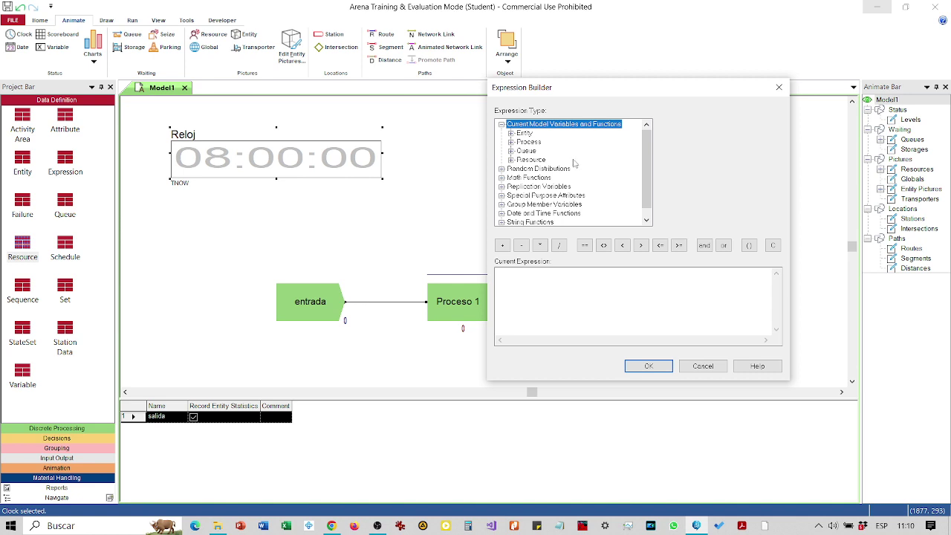
pyautogui.click(511, 151)
pyautogui.click(531, 160)
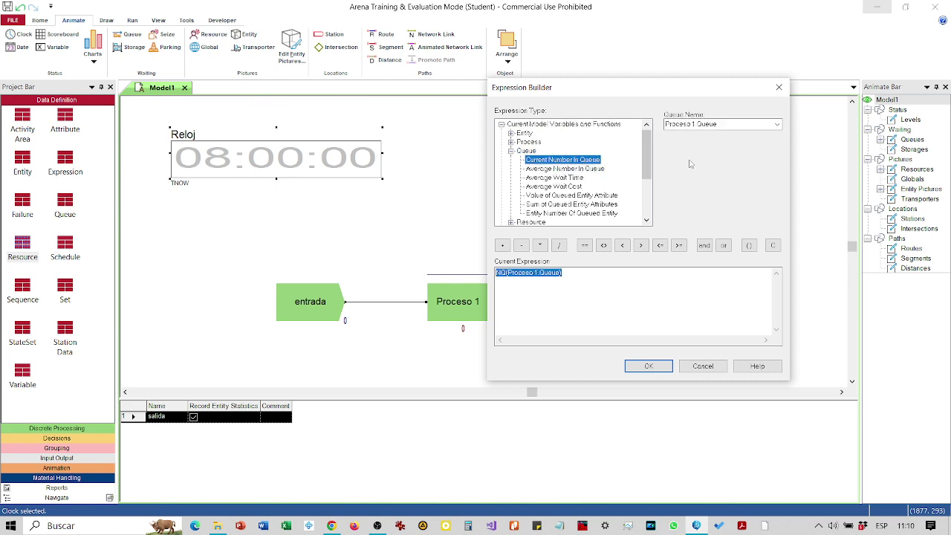
pyautogui.click(777, 126)
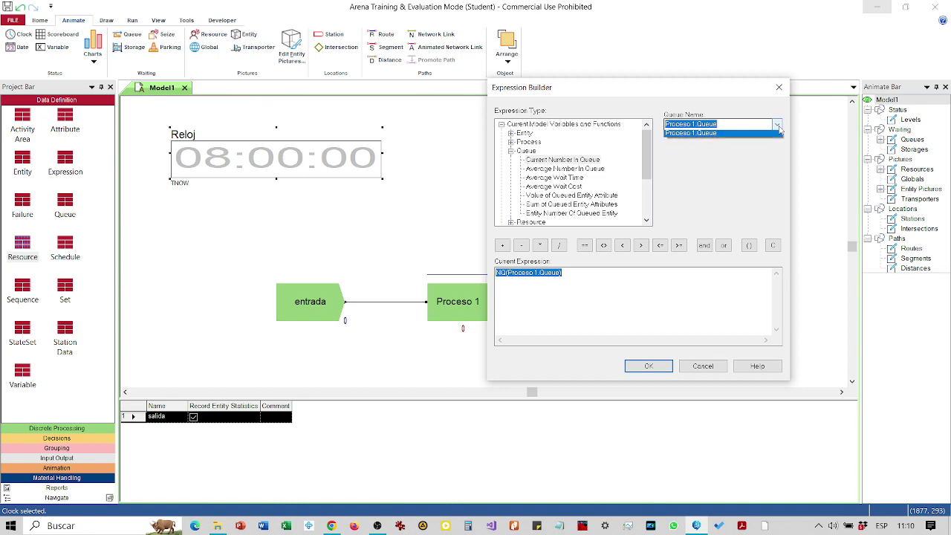
pyautogui.click(741, 163)
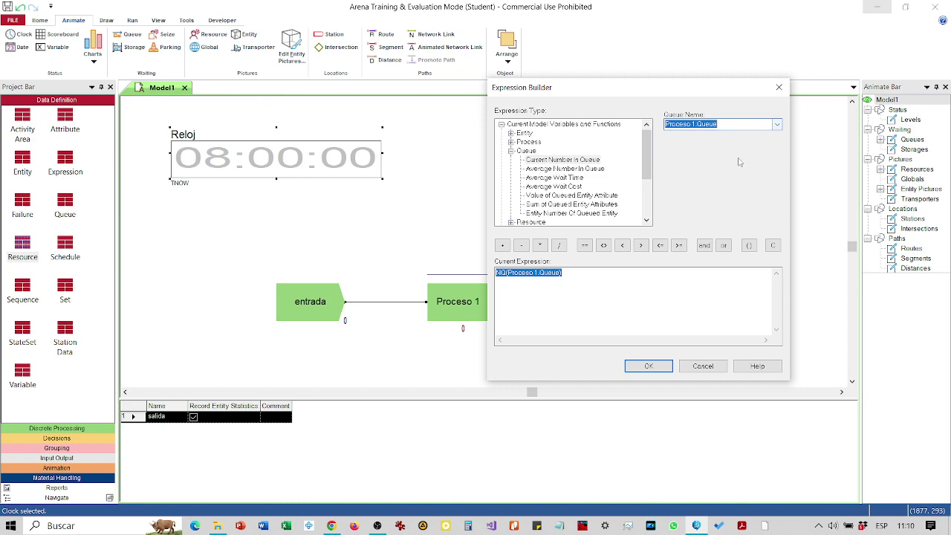
# Examine the available queue names and the function and queue parts of the expression NQ(Proceso 1.Queue).
pyautogui.moveTo(670, 92); pyautogui.dragTo(730, 66)
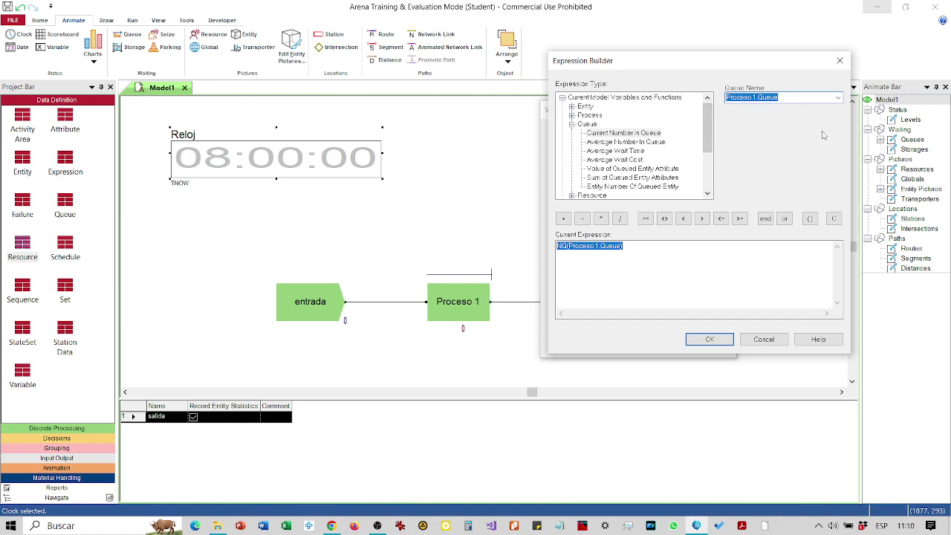
pyautogui.click(837, 99)
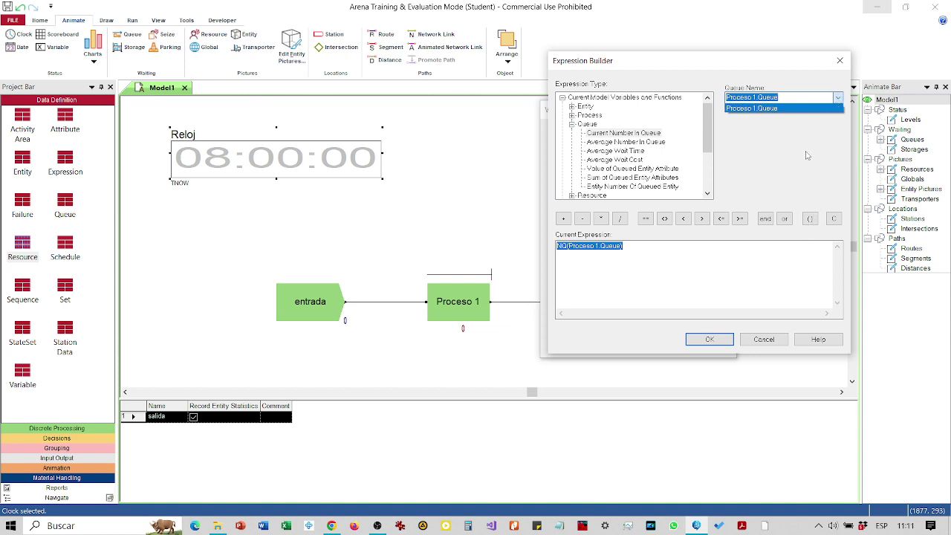
pyautogui.click(654, 137)
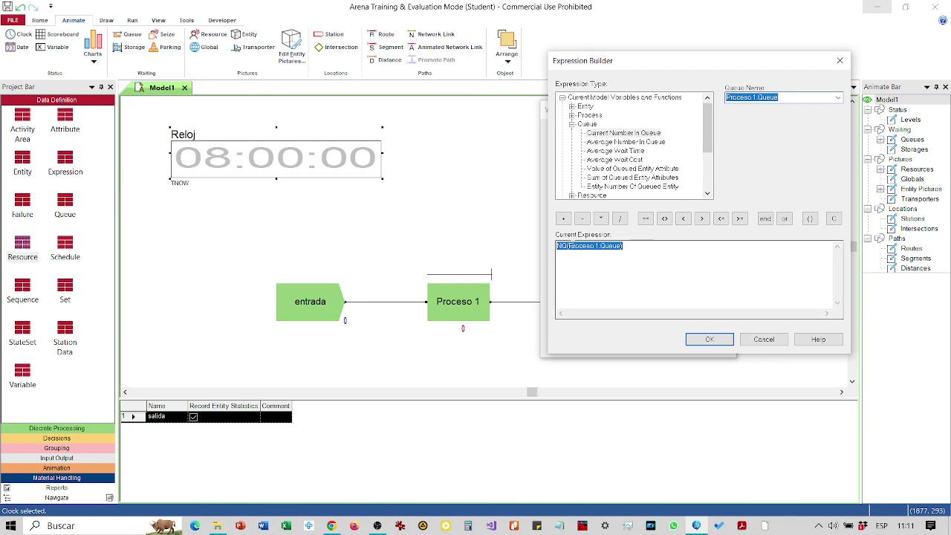
pyautogui.click(609, 253)
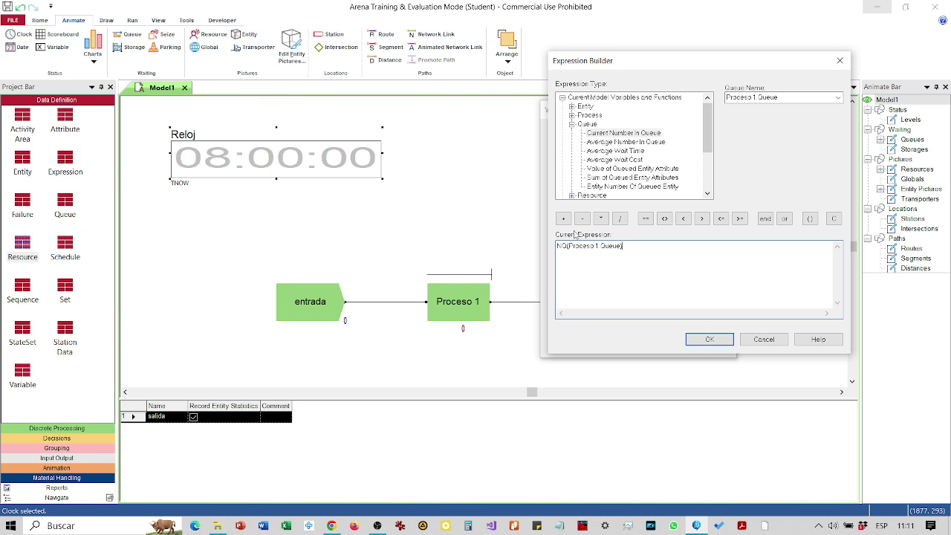
pyautogui.moveTo(569, 246); pyautogui.dragTo(622, 246)
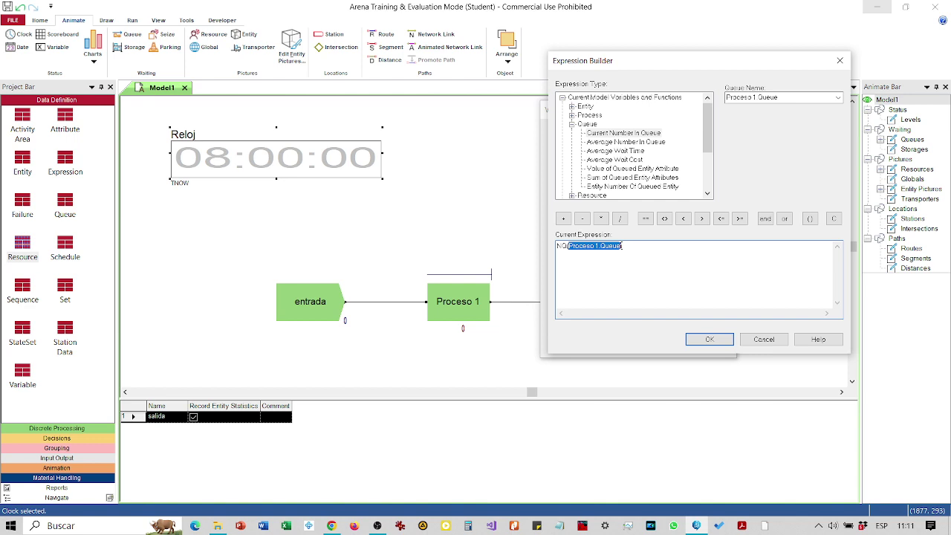
pyautogui.click(593, 264)
pyautogui.doubleClick(565, 249)
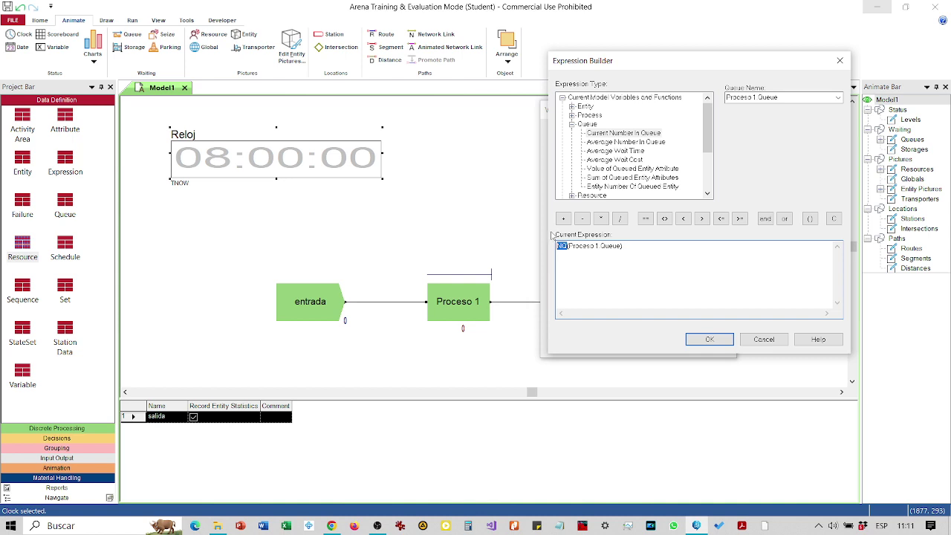
pyautogui.click(633, 246)
# Accept the queue expression and give the variable display a transparent background, right alignment and the three-digit format ***.
pyautogui.click(711, 340)
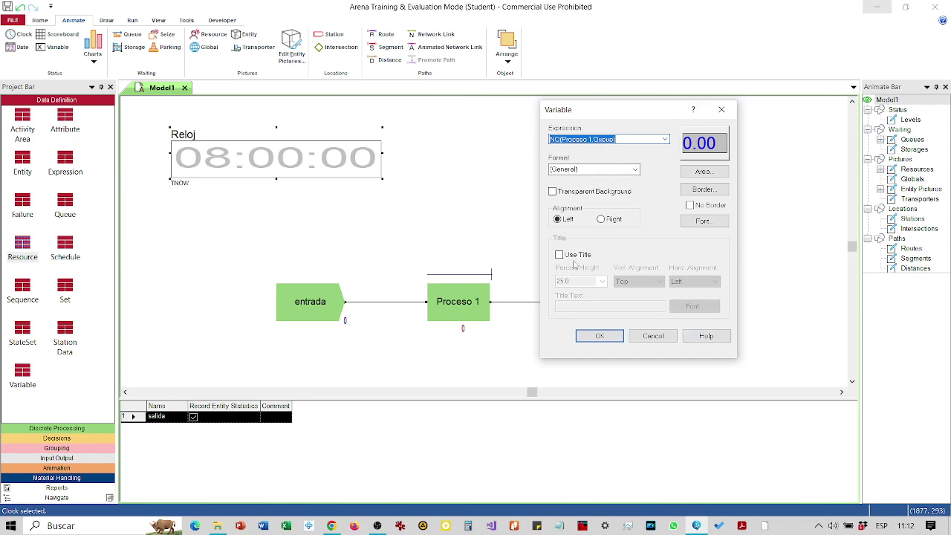
pyautogui.click(587, 195)
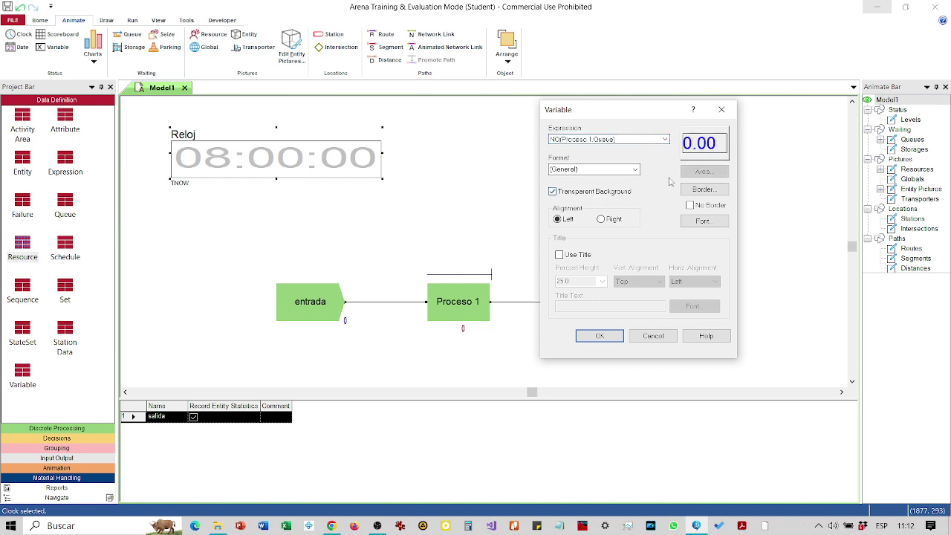
pyautogui.click(616, 220)
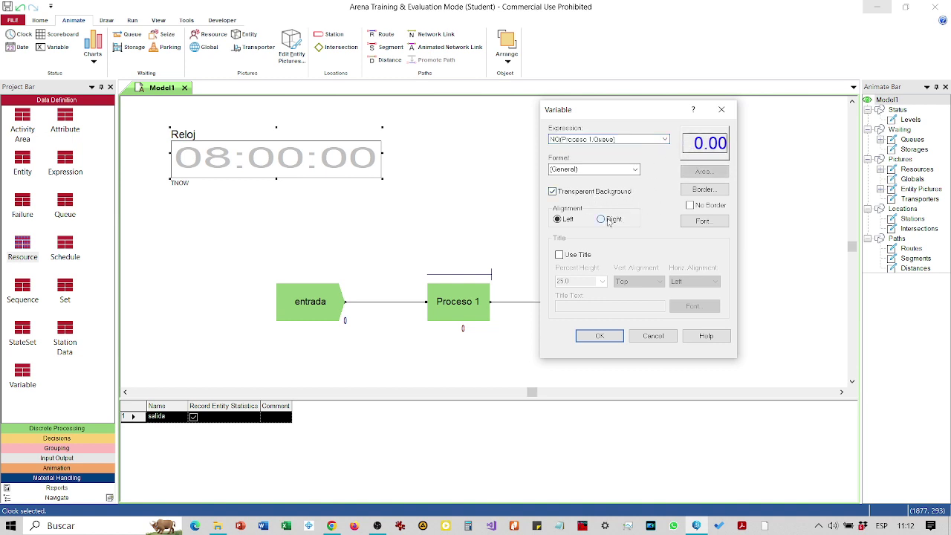
pyautogui.click(637, 170)
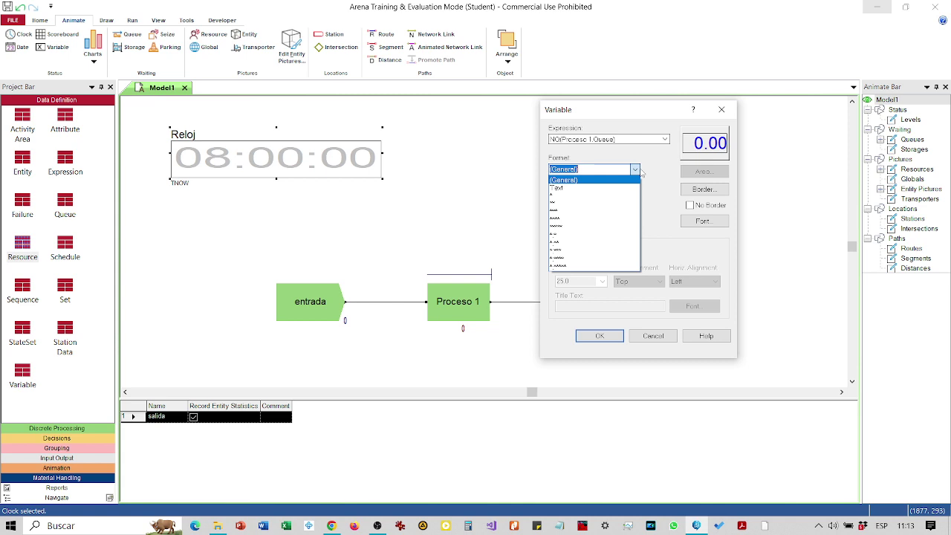
pyautogui.click(562, 211)
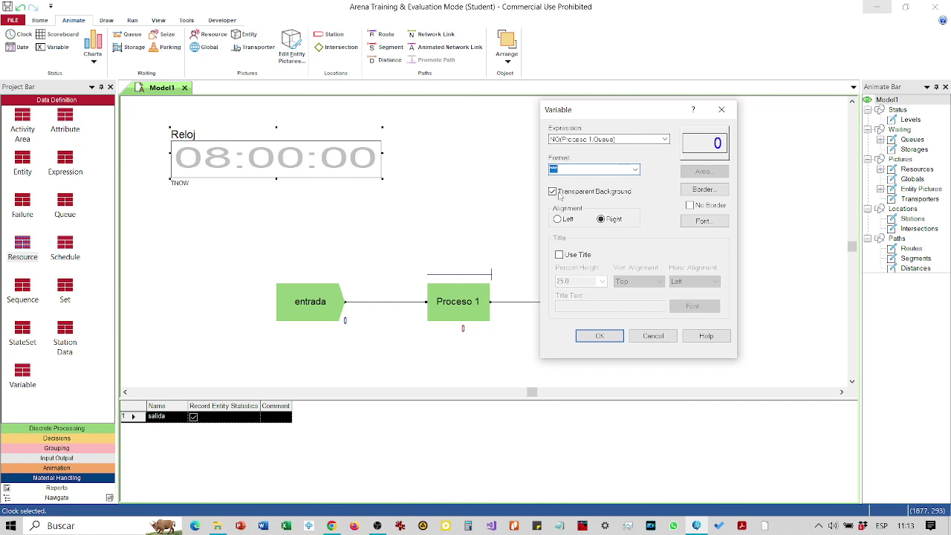
pyautogui.click(637, 171)
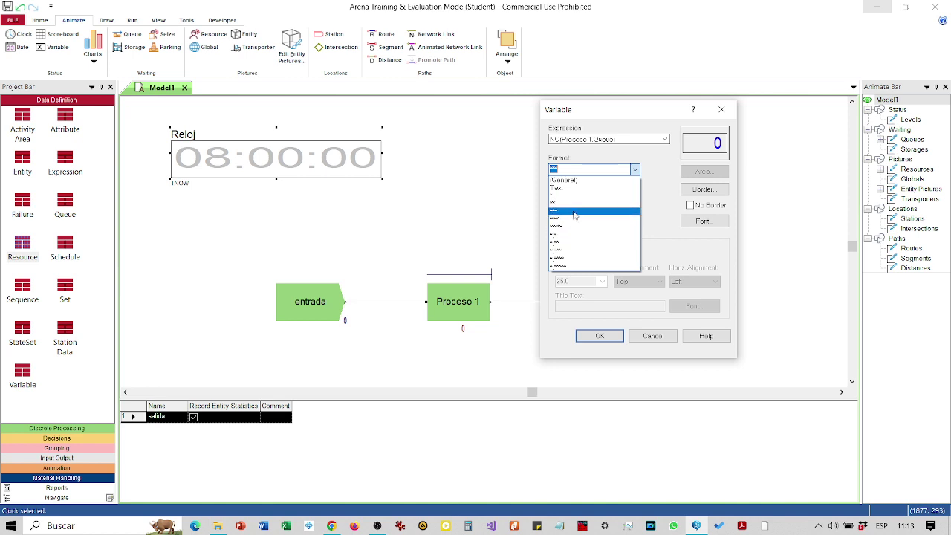
pyautogui.click(574, 214)
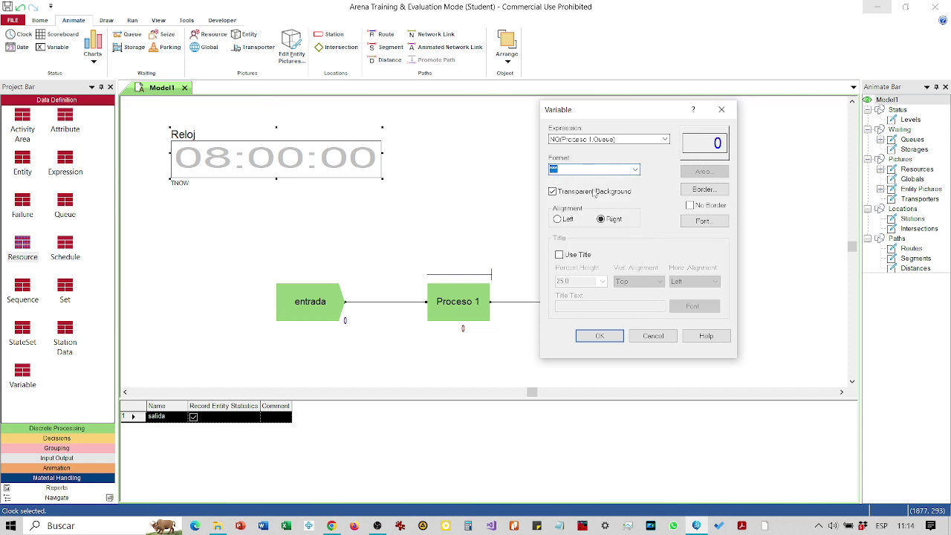
# Enable the variable display's title with the text "Cola Proceso 1" and accept the settings.
pyautogui.click(559, 254)
pyautogui.click(600, 306)
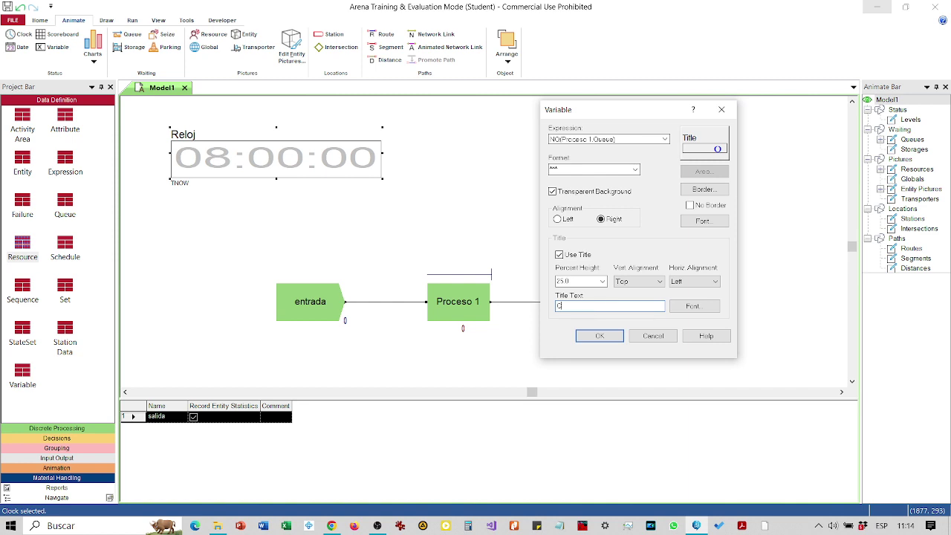
pyautogui.write('Prc')
pyautogui.click(600, 335)
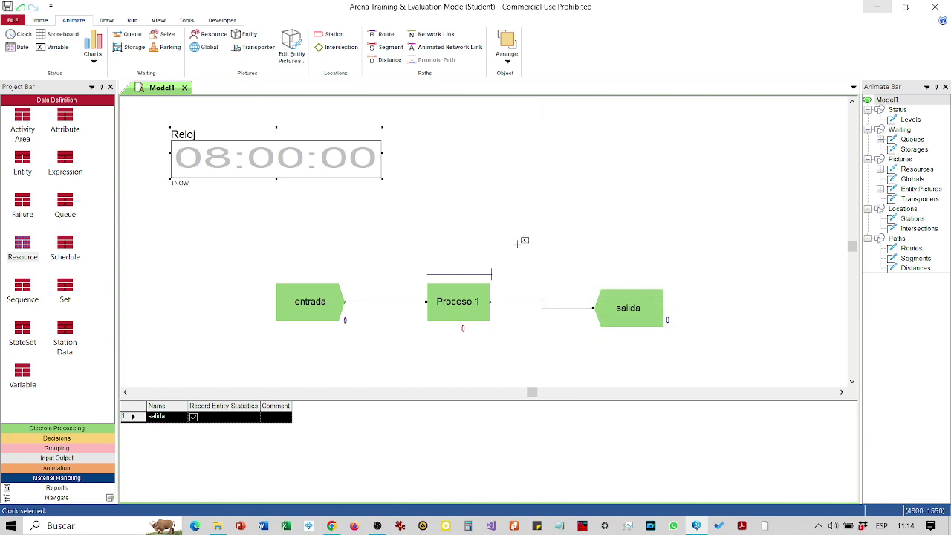
# Place the queue display beside the clock, above Proceso 1, and widen it enough to fit its full title.
pyautogui.click(425, 133)
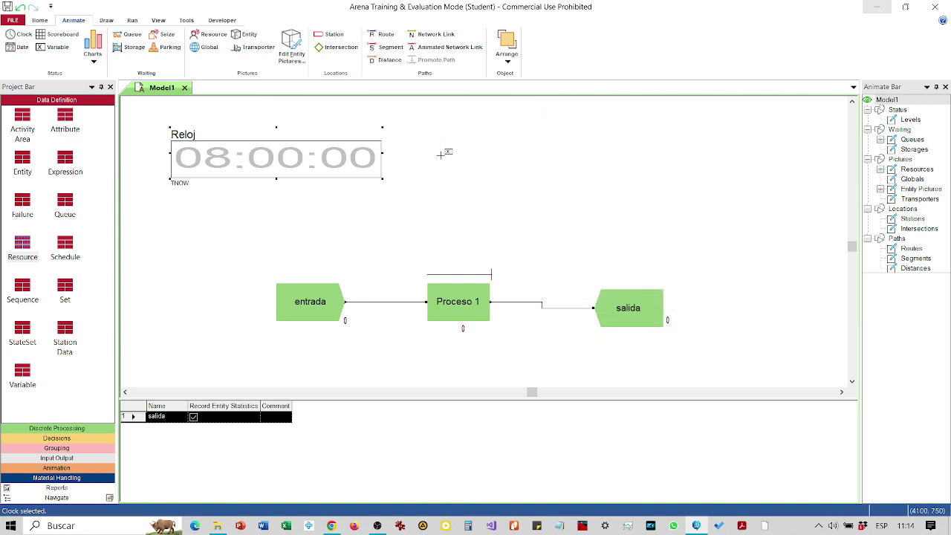
pyautogui.click(487, 178)
pyautogui.click(527, 154)
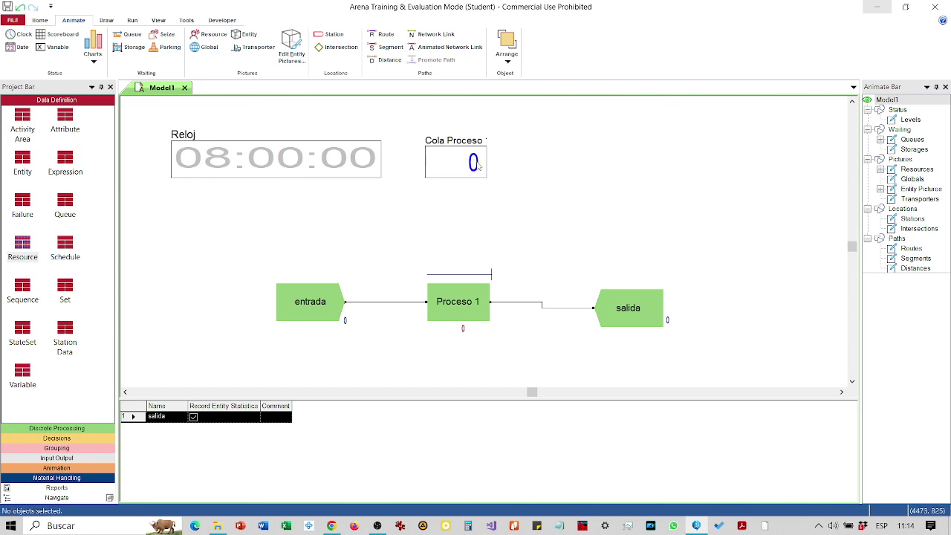
pyautogui.click(490, 164)
pyautogui.moveTo(488, 156); pyautogui.dragTo(500, 156)
pyautogui.click(524, 161)
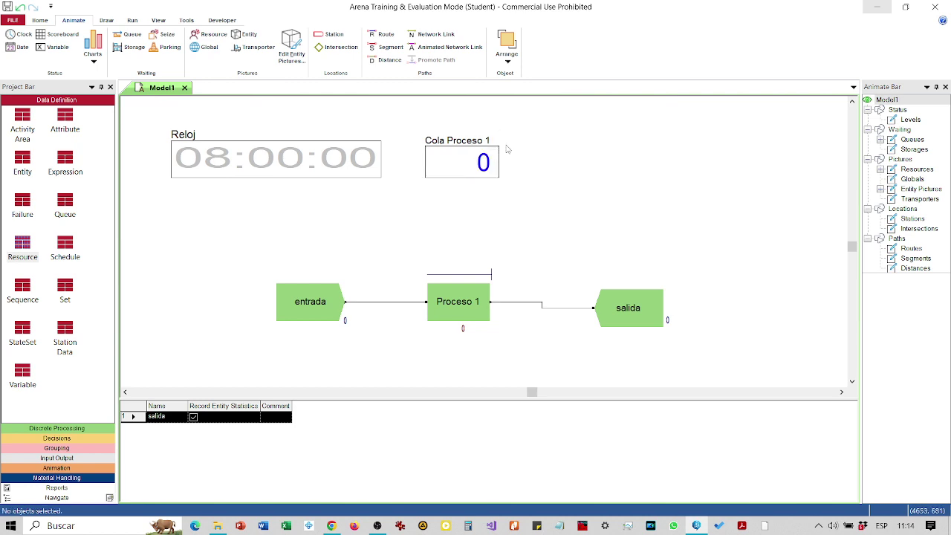
pyautogui.click(478, 164)
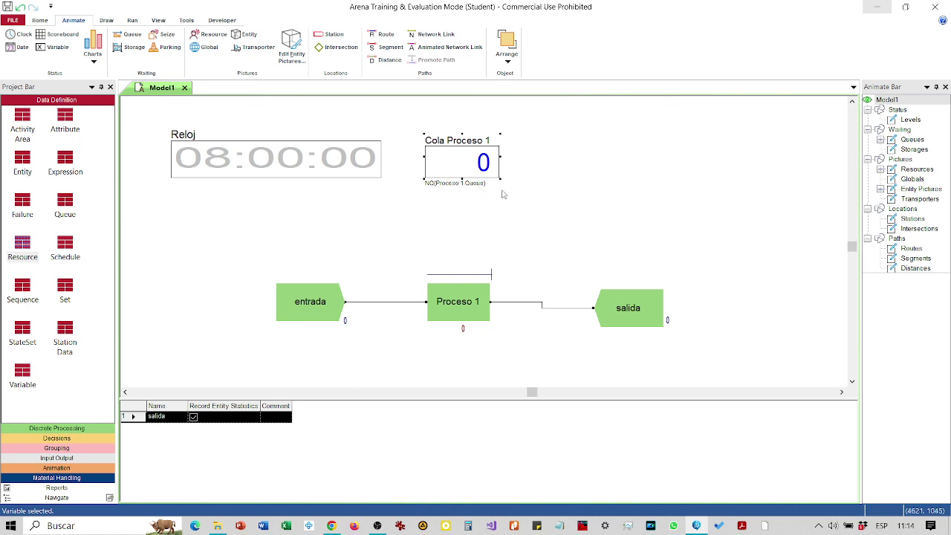
pyautogui.click(525, 162)
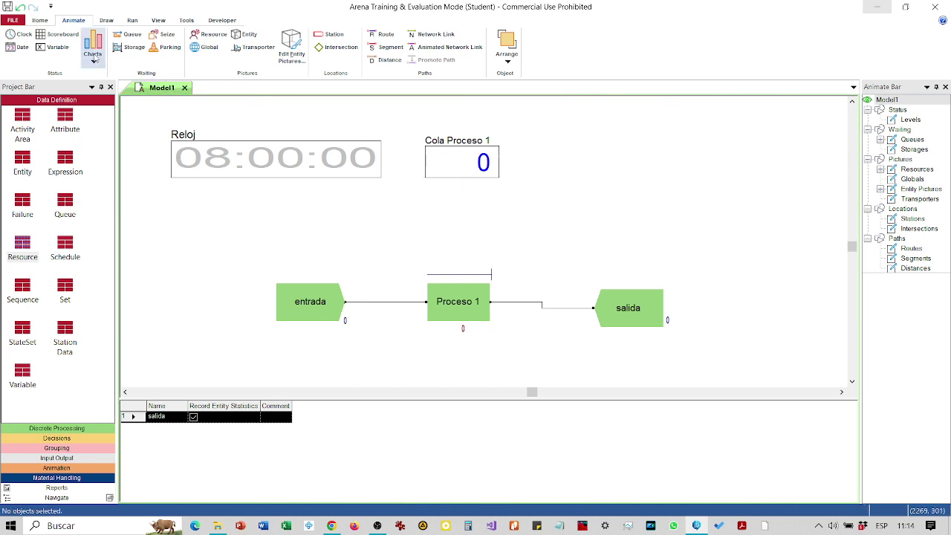
# Start a second variable display and build its expression as the current number scheduled for the resource asistente.
pyautogui.doubleClick(464, 161)
pyautogui.click(503, 169)
pyautogui.click(489, 176)
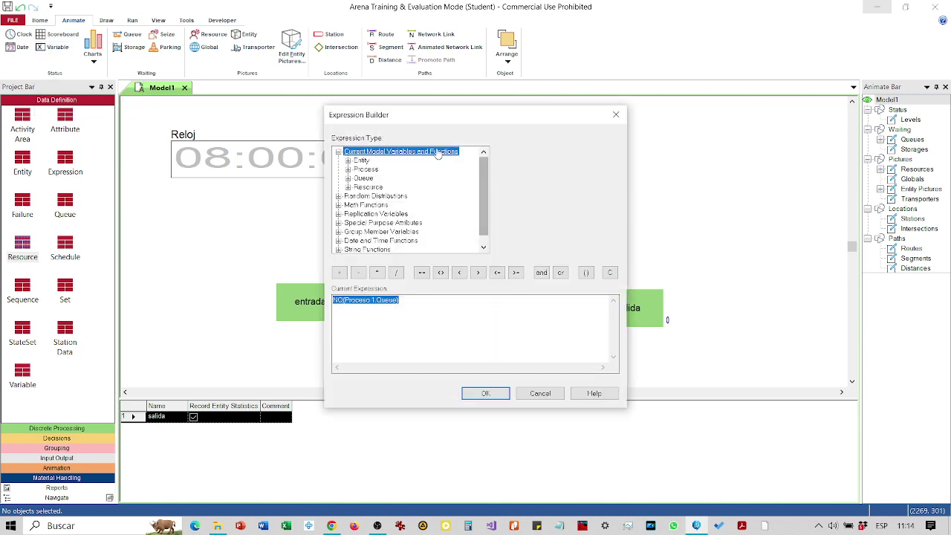
pyautogui.click(349, 187)
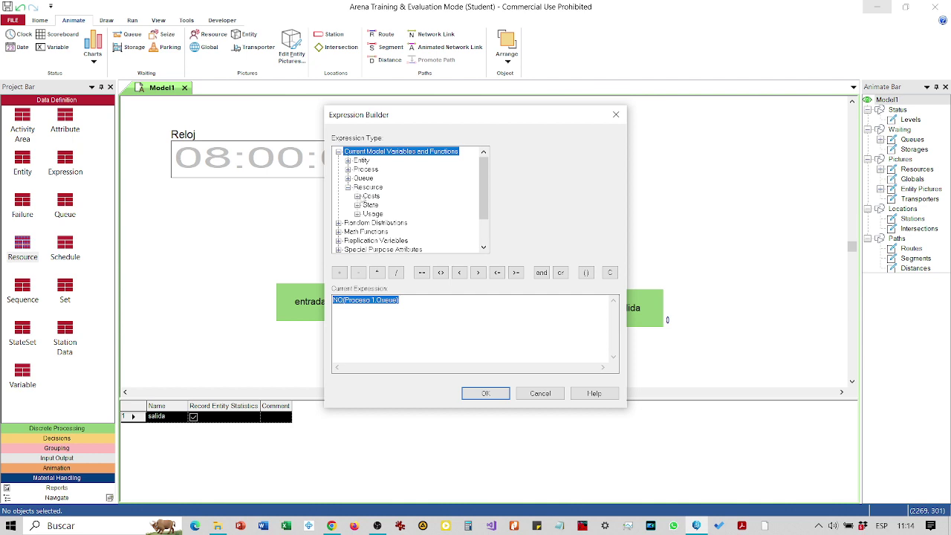
pyautogui.click(357, 214)
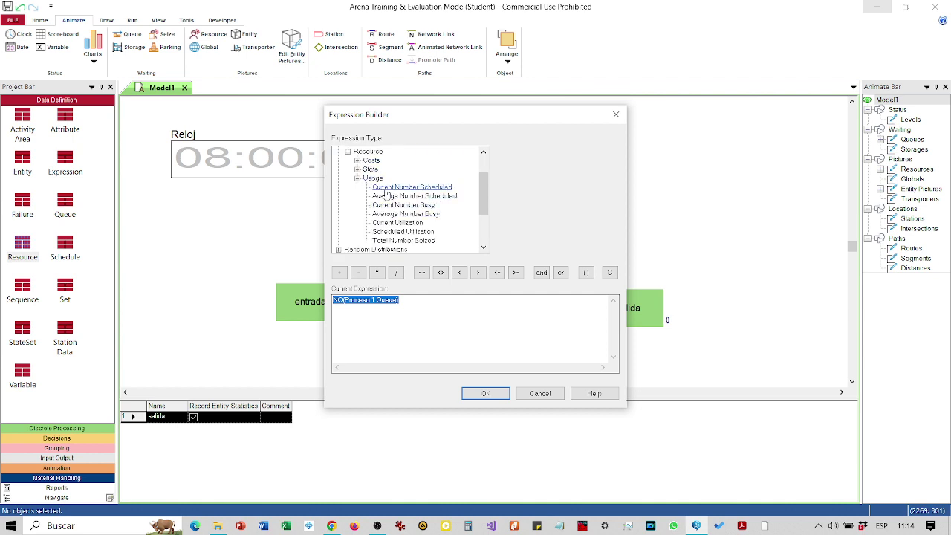
pyautogui.click(395, 188)
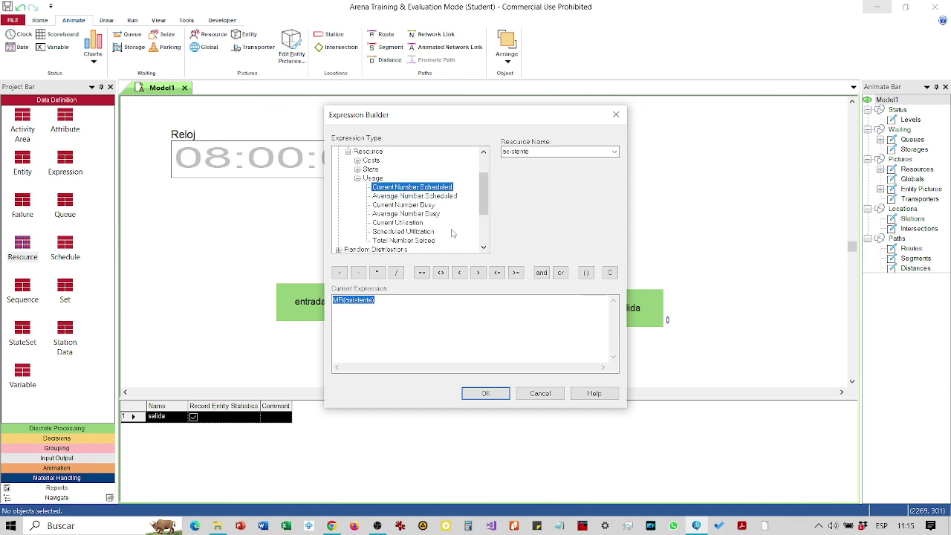
pyautogui.click(614, 152)
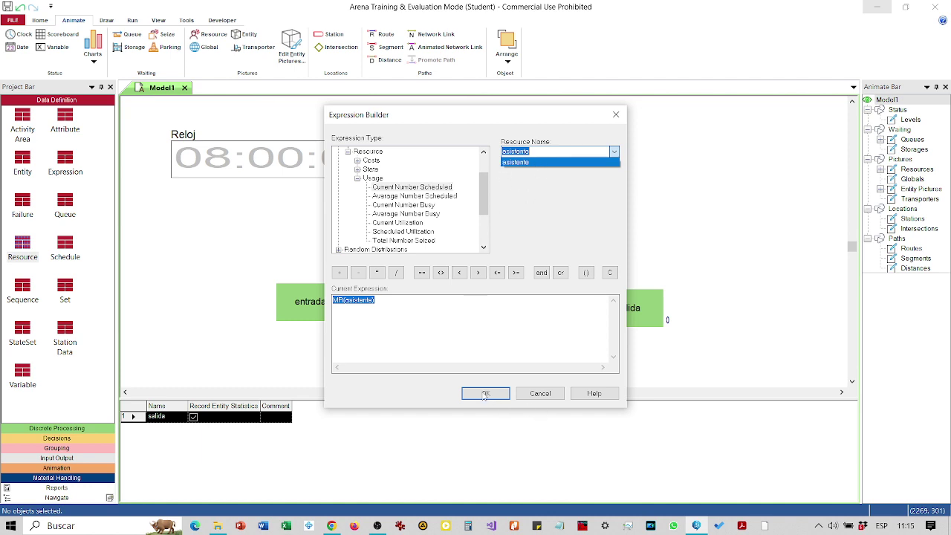
pyautogui.click(584, 201)
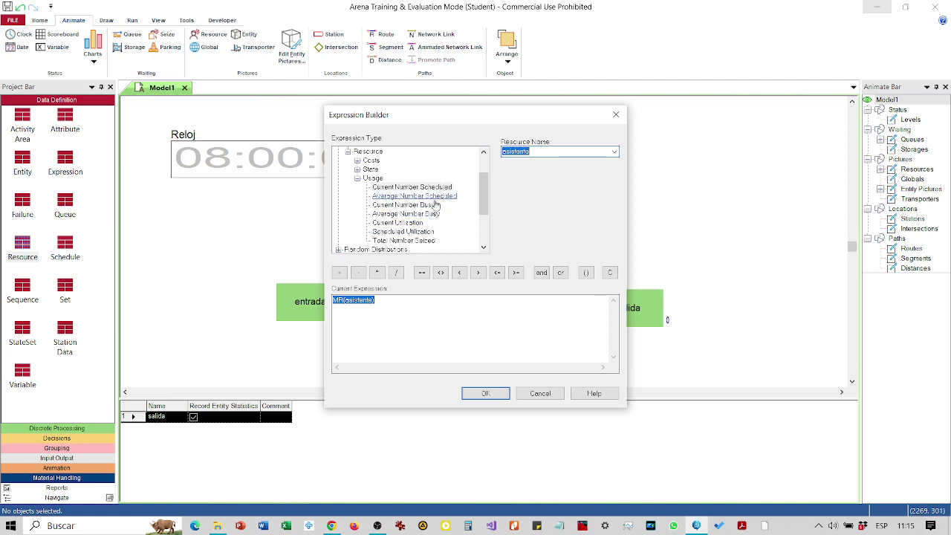
pyautogui.click(485, 393)
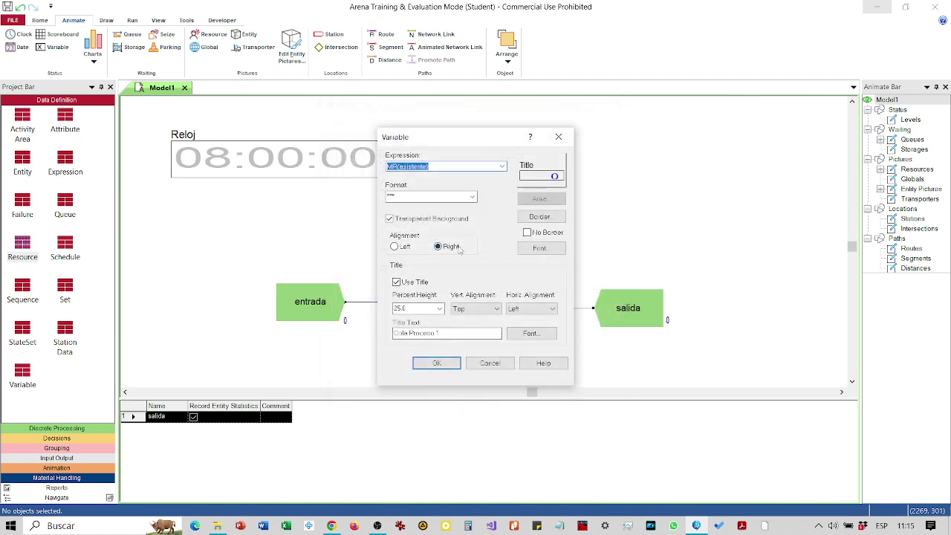
# Set the second display's format to ** and its title to "Asistentes Activos", and accept the settings.
pyautogui.click(472, 197)
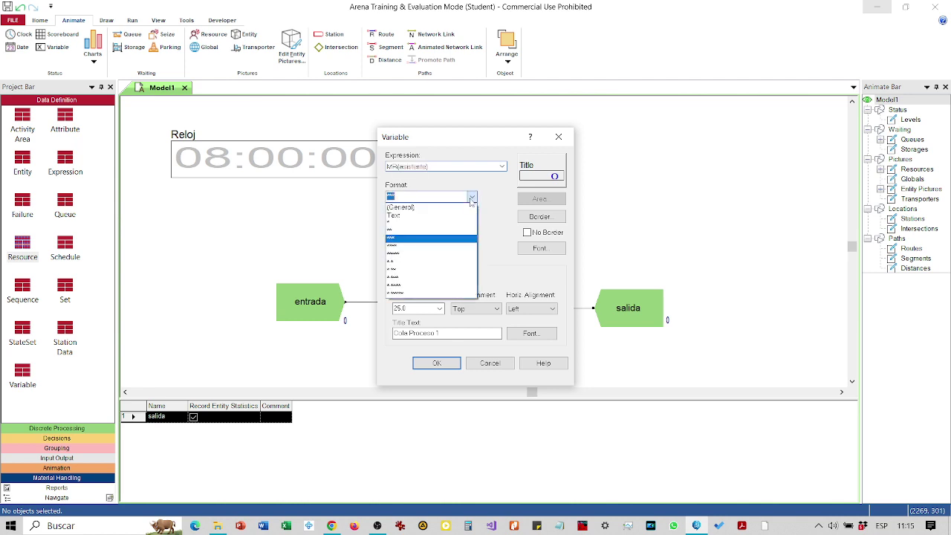
pyautogui.click(422, 233)
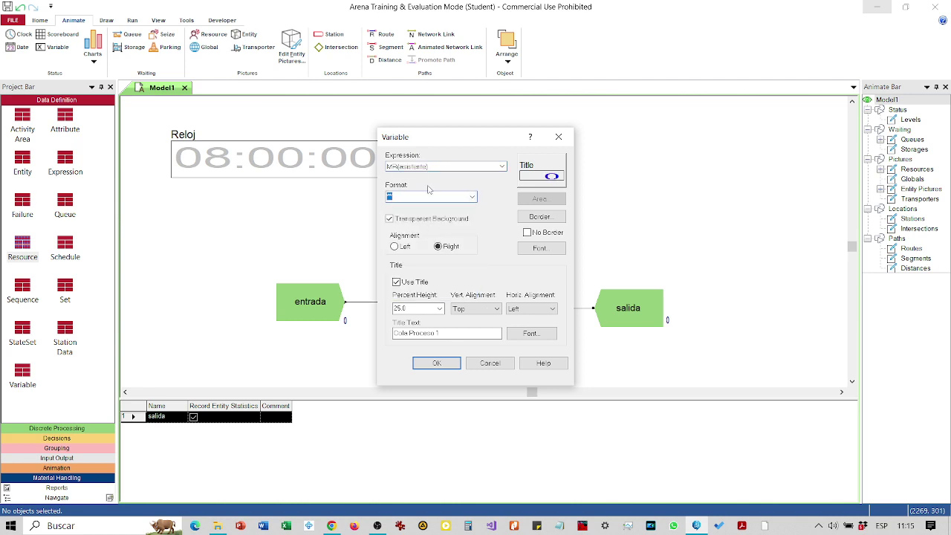
pyautogui.moveTo(447, 334); pyautogui.dragTo(282, 323)
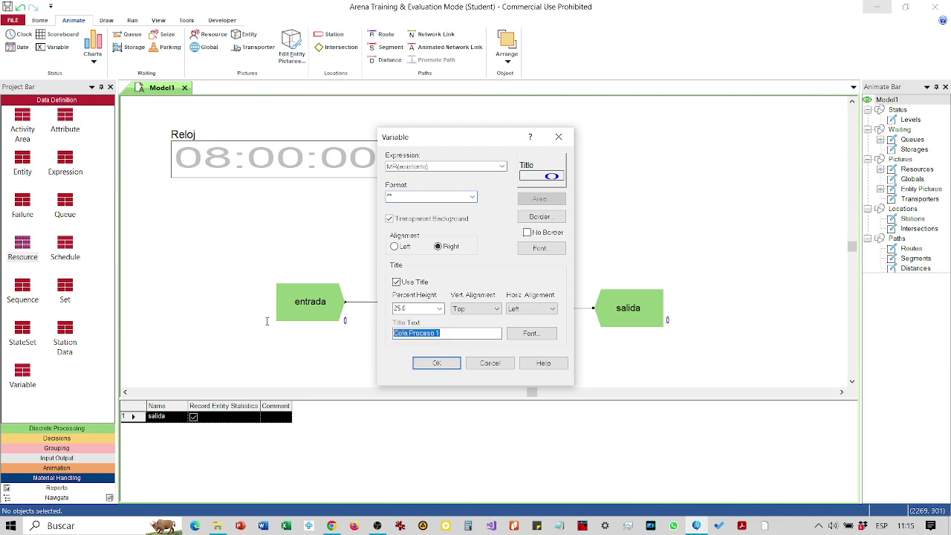
pyautogui.press('Delete')
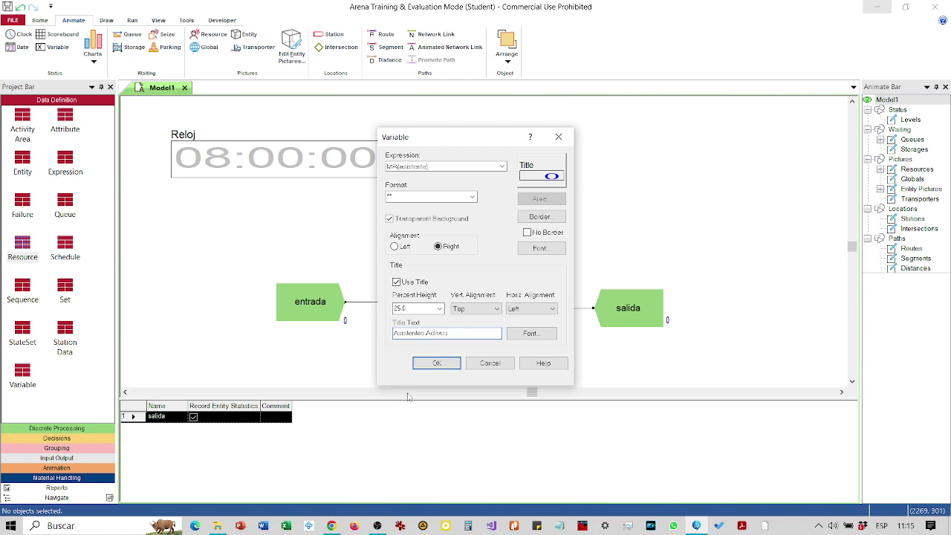
pyautogui.click(436, 363)
# Place the Asistentes Activos display as a small rectangle directly below the Cola Proceso 1 display.
pyautogui.click(425, 192)
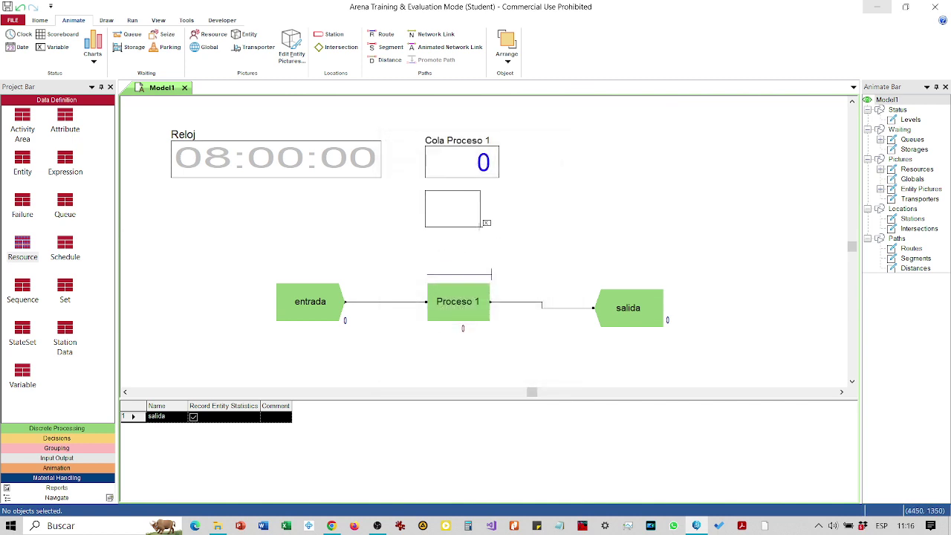
pyautogui.click(490, 227)
pyautogui.click(531, 203)
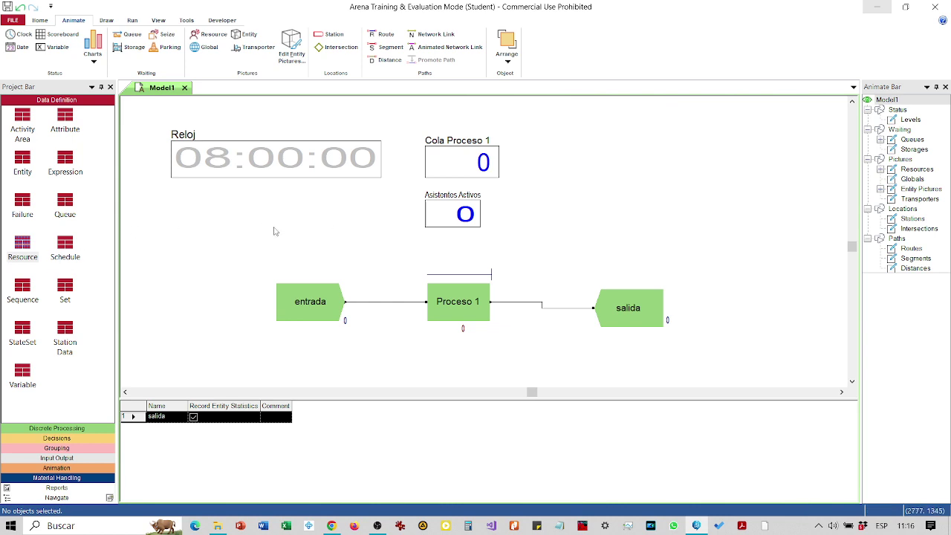
# Run the simulation, raise the animation speed factor to about 0.016 while watching the displays, and end the run.
pyautogui.click(39, 20)
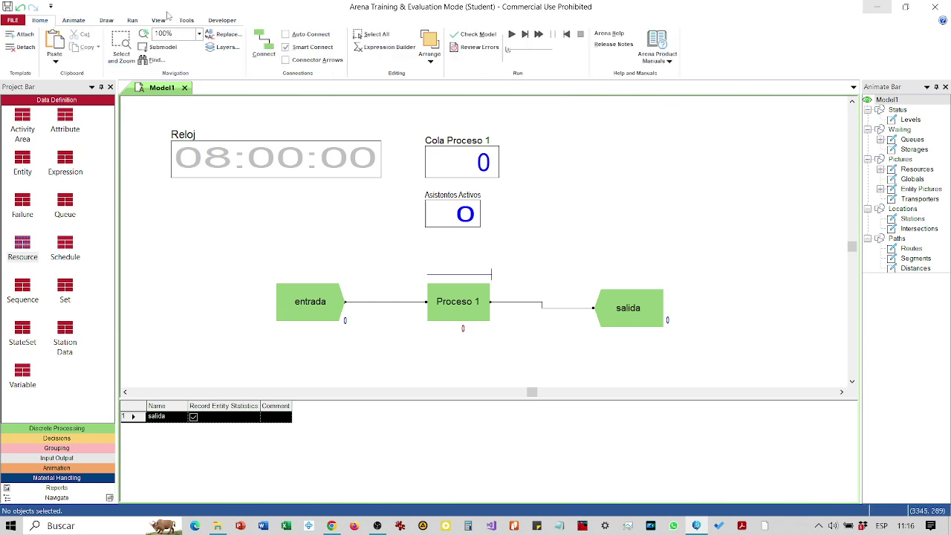
pyautogui.click(511, 34)
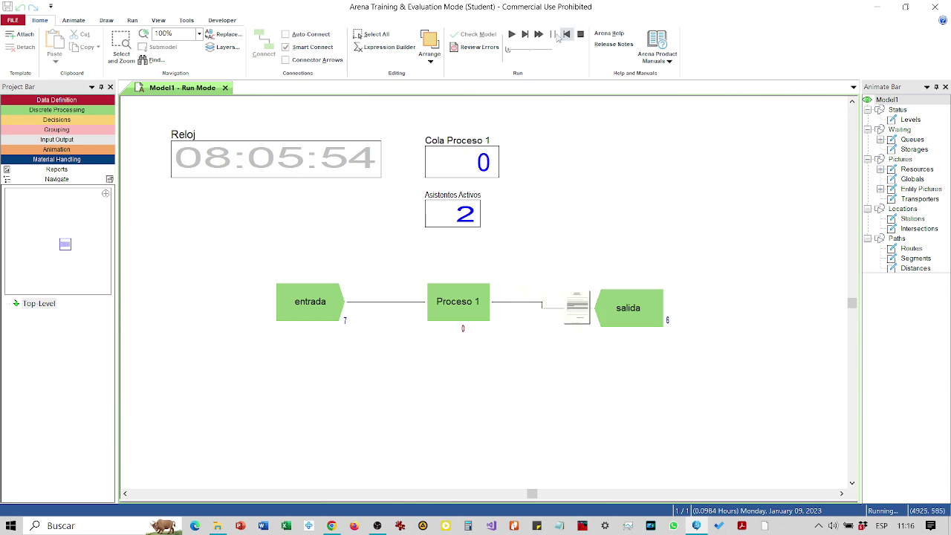
pyautogui.click(515, 50)
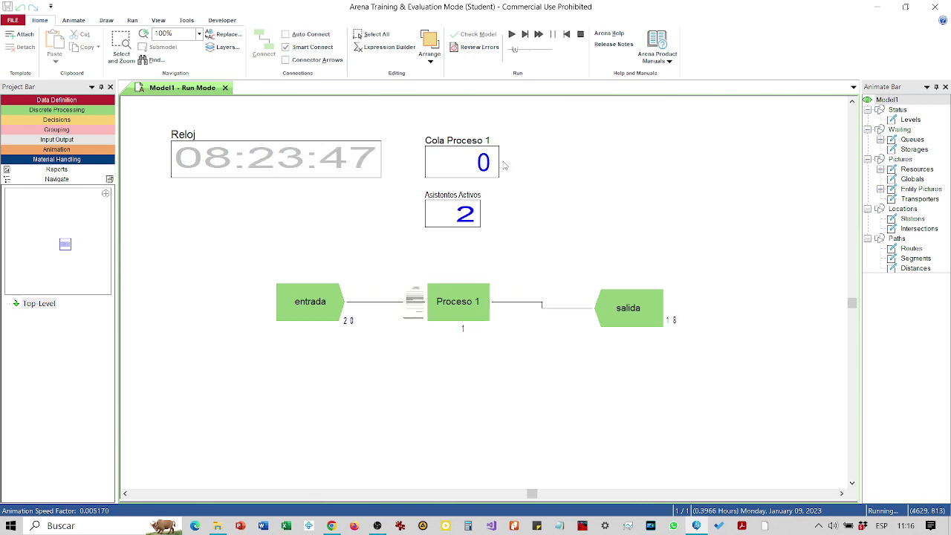
pyautogui.moveTo(514, 50); pyautogui.dragTo(518, 50)
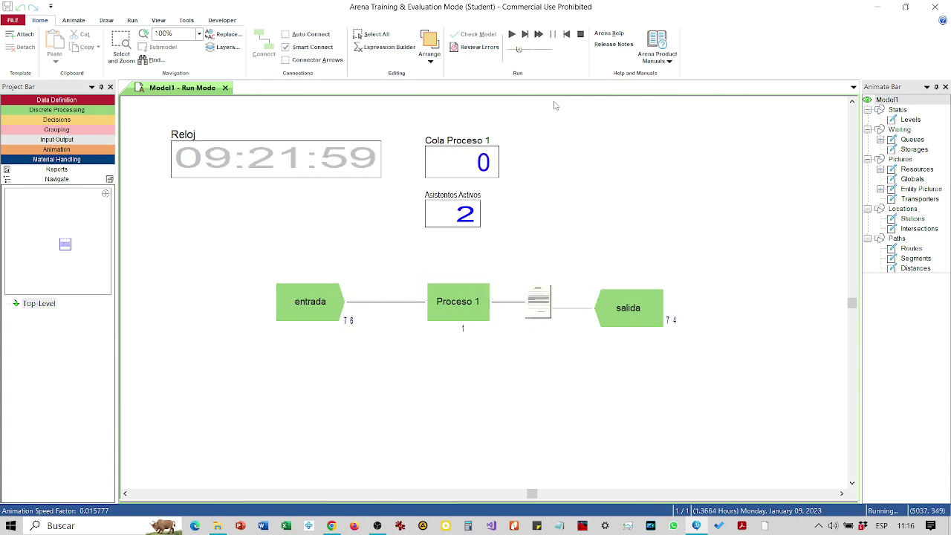
pyautogui.click(581, 37)
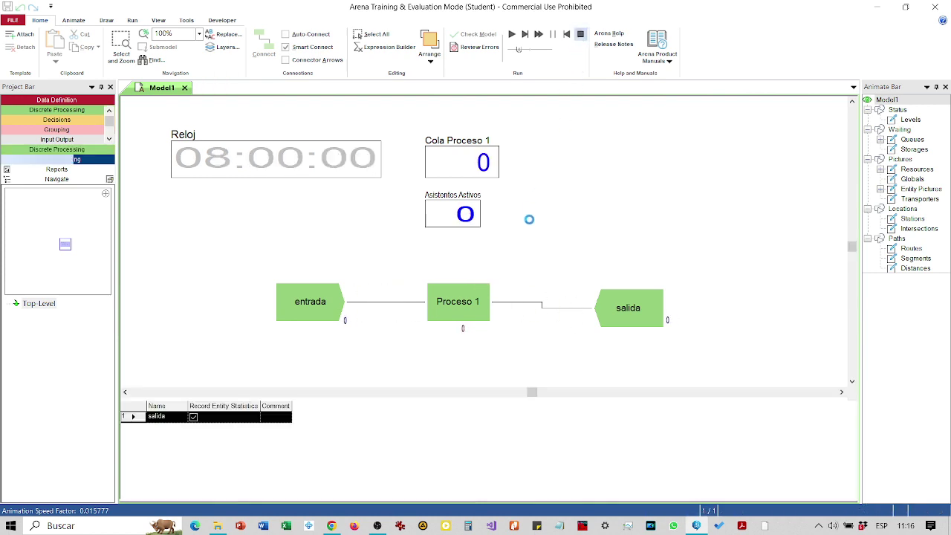
# Start a new animated plot in the model and add one data series to it.
pyautogui.moveTo(502, 399); pyautogui.dragTo(495, 447)
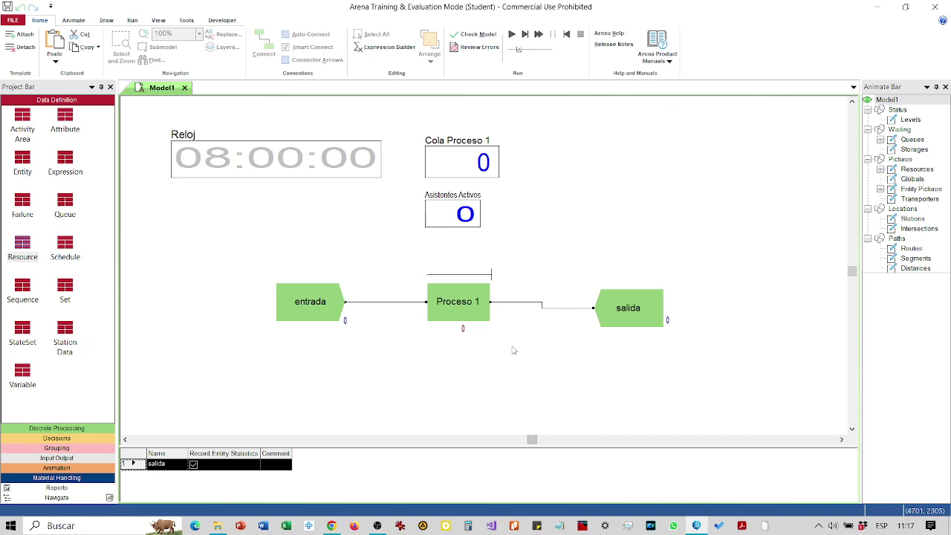
pyautogui.scroll(3, 513, 350)
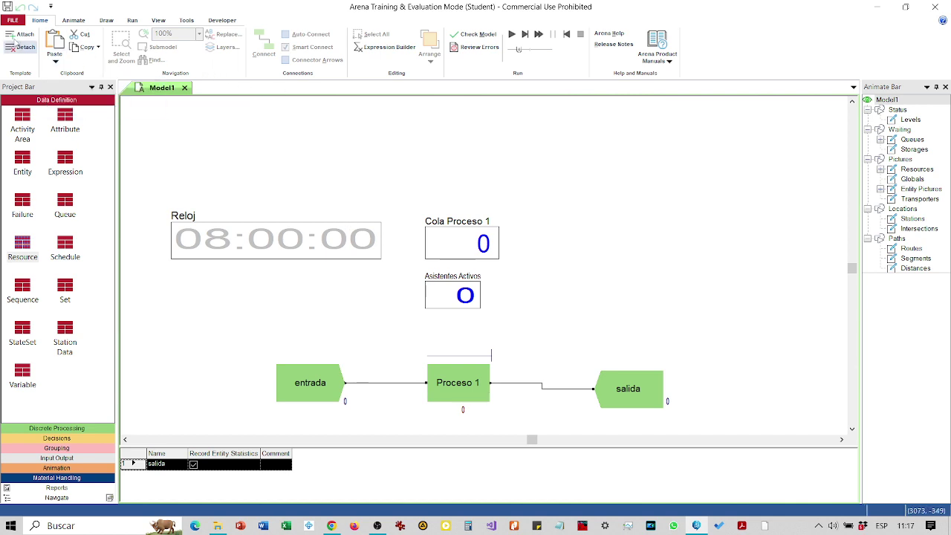
pyautogui.click(83, 22)
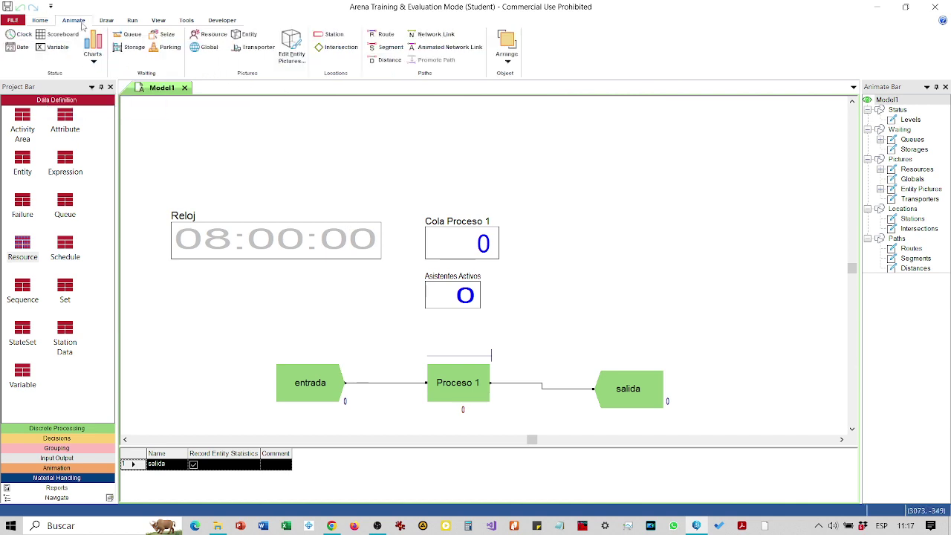
pyautogui.click(94, 64)
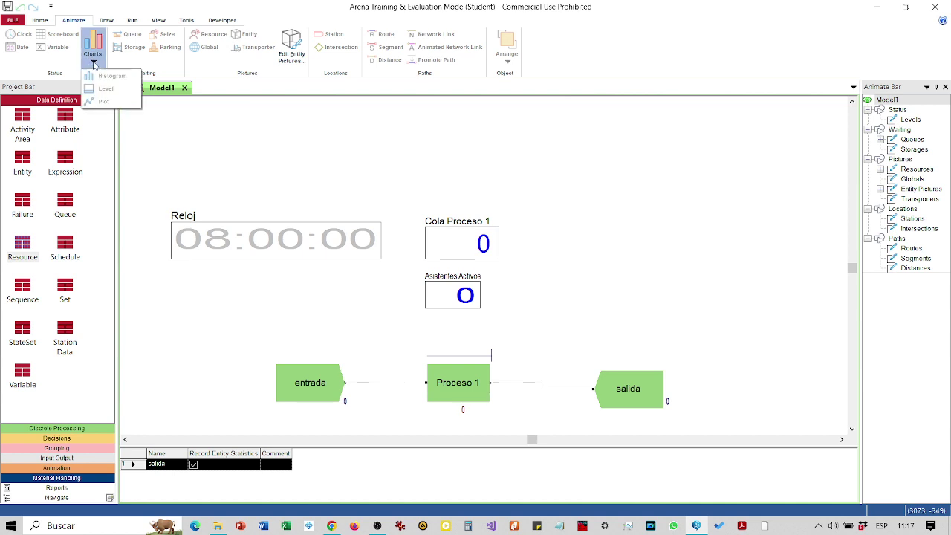
pyautogui.click(351, 181)
pyautogui.click(92, 61)
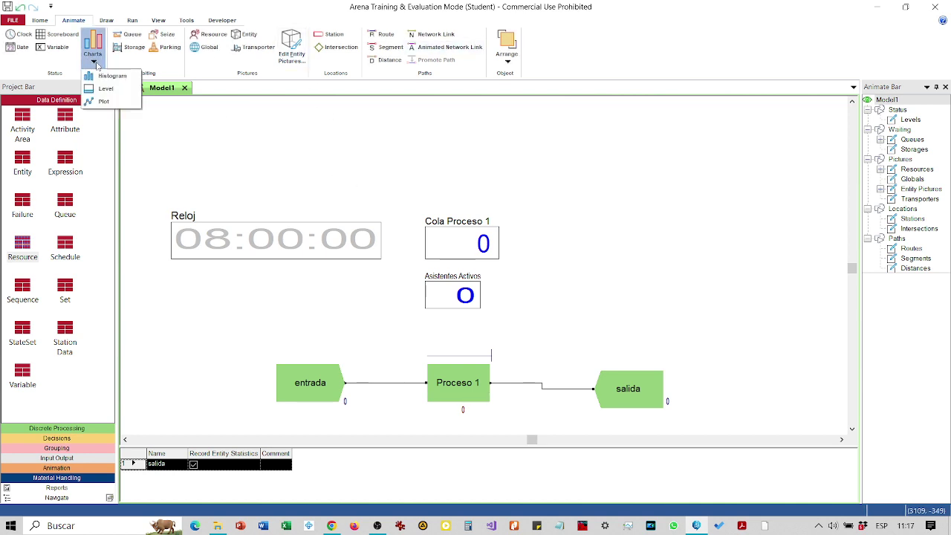
pyautogui.click(104, 101)
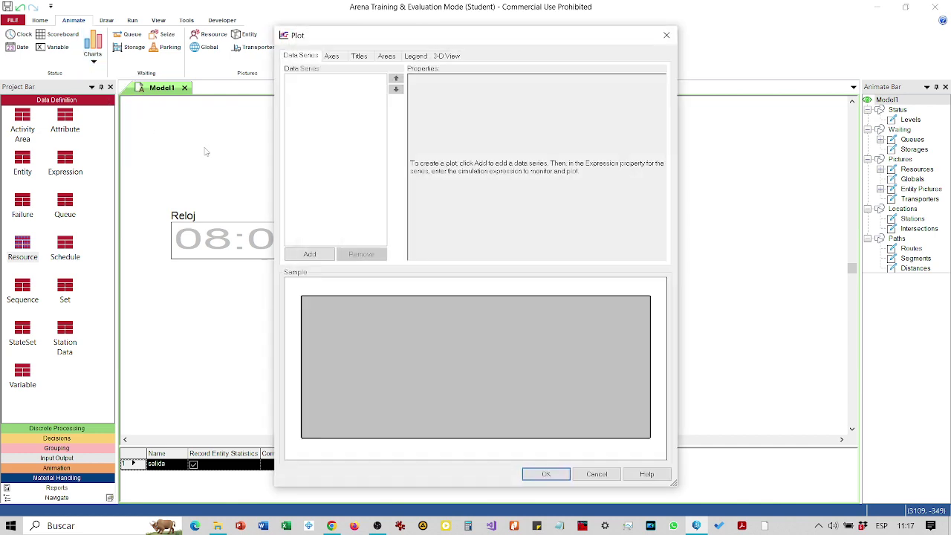
pyautogui.moveTo(471, 37); pyautogui.dragTo(550, 36)
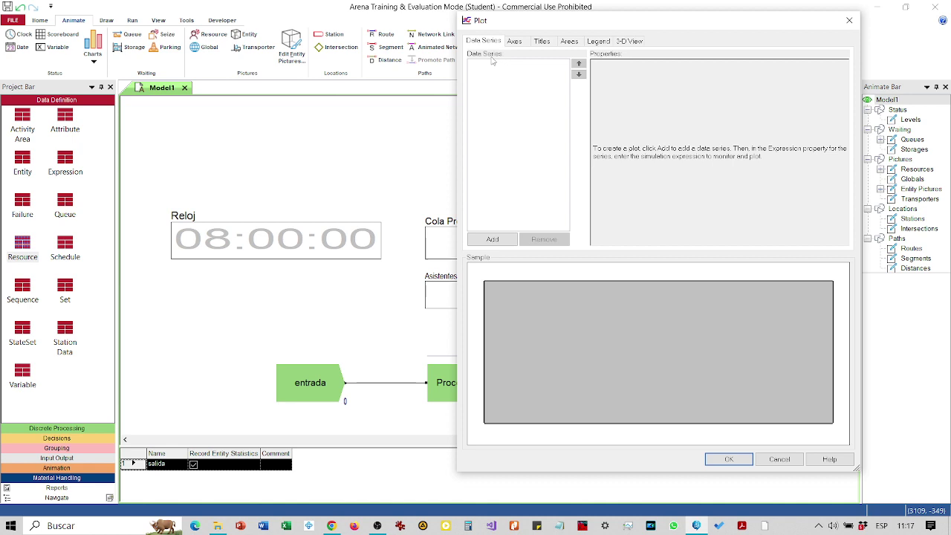
pyautogui.click(500, 241)
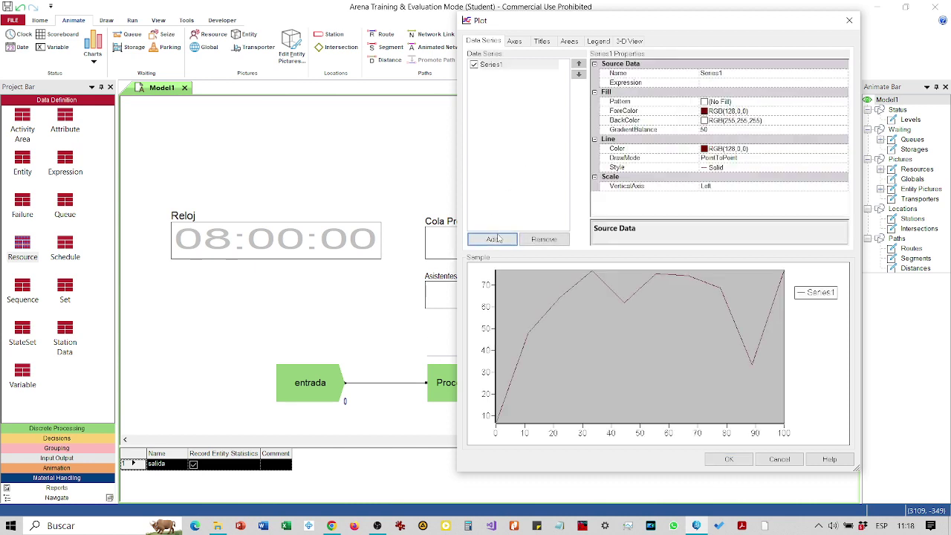
# Rename the plot's data series to "Cola P1".
pyautogui.click(495, 65)
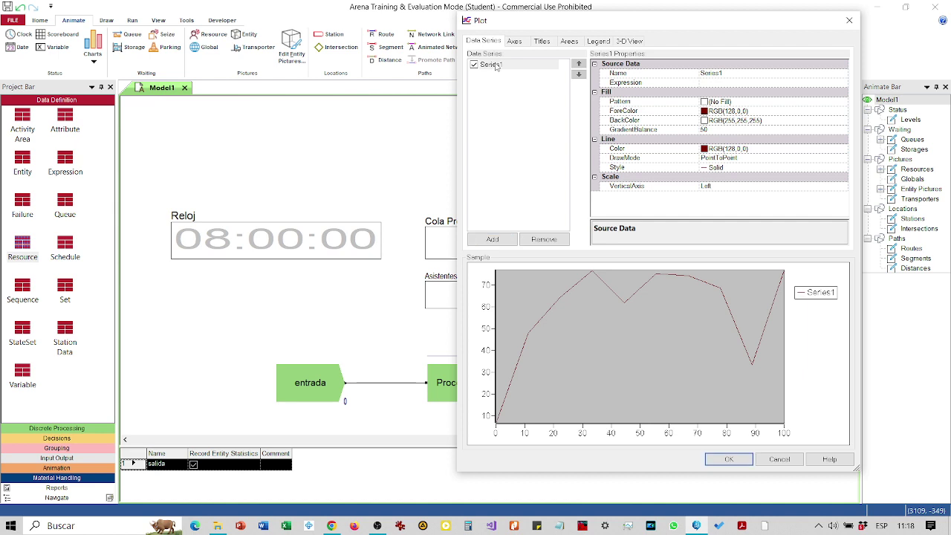
pyautogui.click(496, 66)
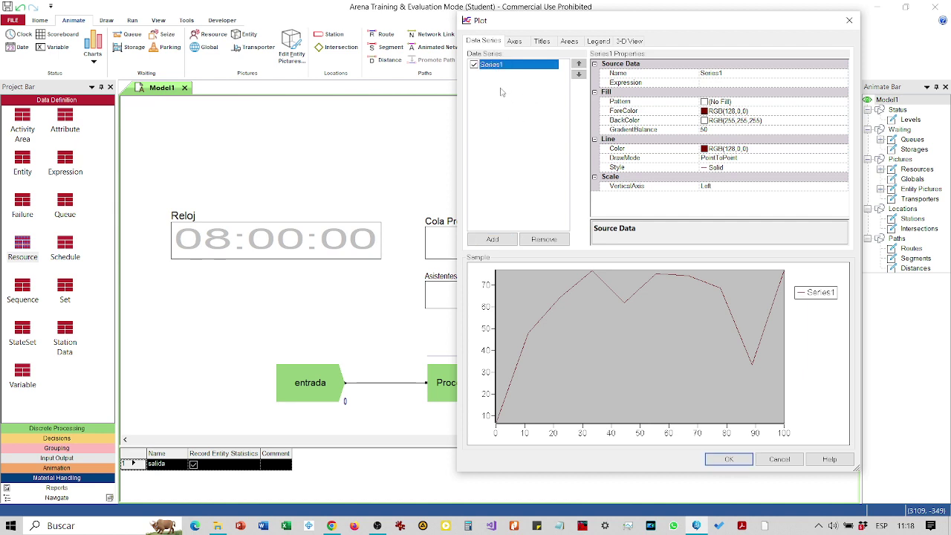
pyautogui.click(730, 75)
pyautogui.doubleClick(730, 73)
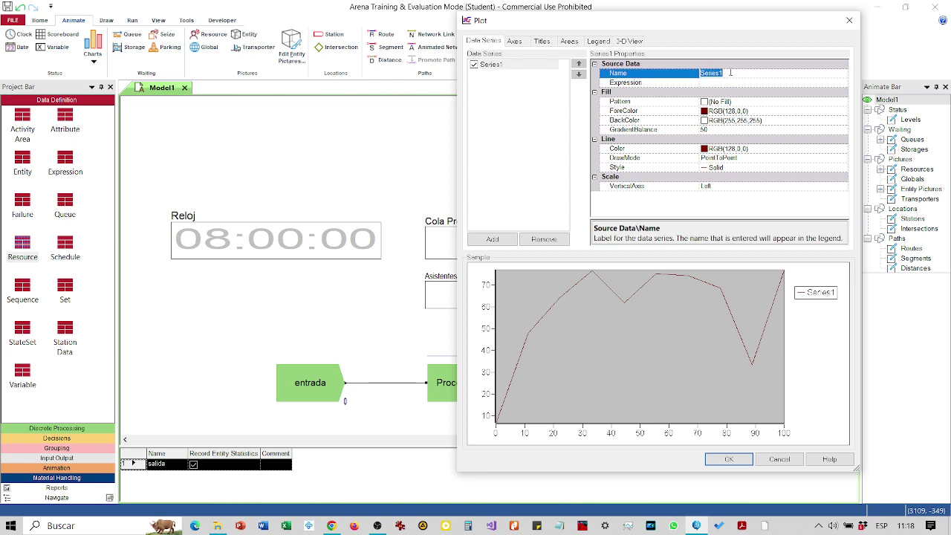
pyautogui.write('Cola P1')
# Build the Cola P1 series expression as the current number in queue for Proceso 1.Queue, NQ(Proceso 1.Queue).
pyautogui.click(639, 84)
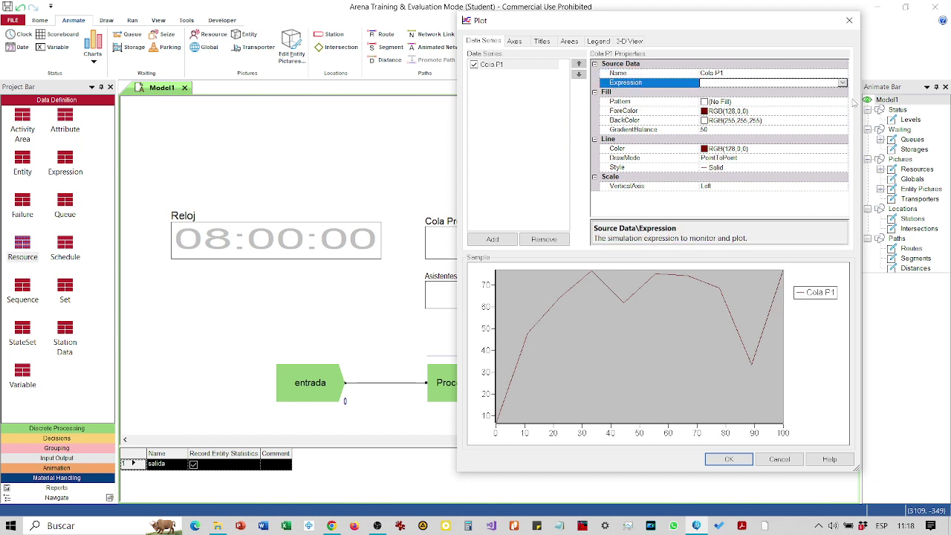
pyautogui.click(842, 82)
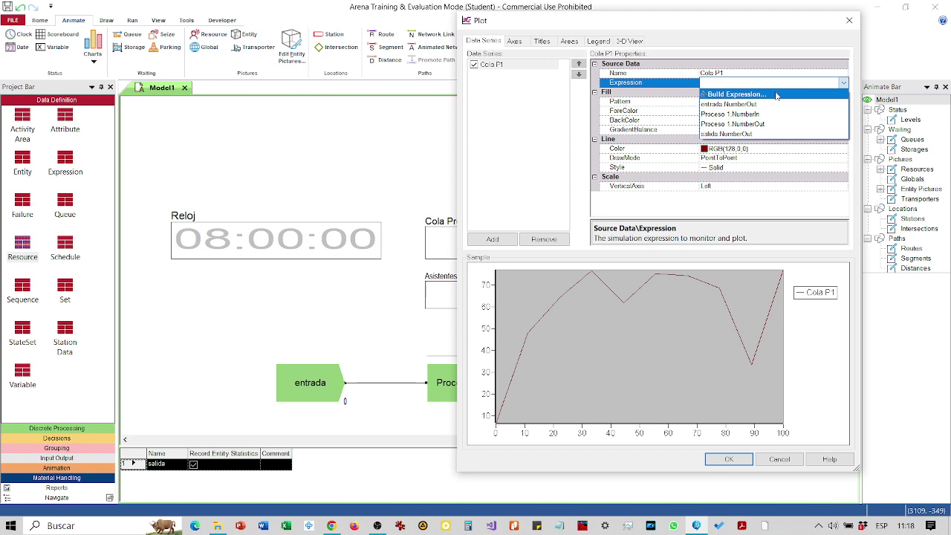
pyautogui.click(777, 95)
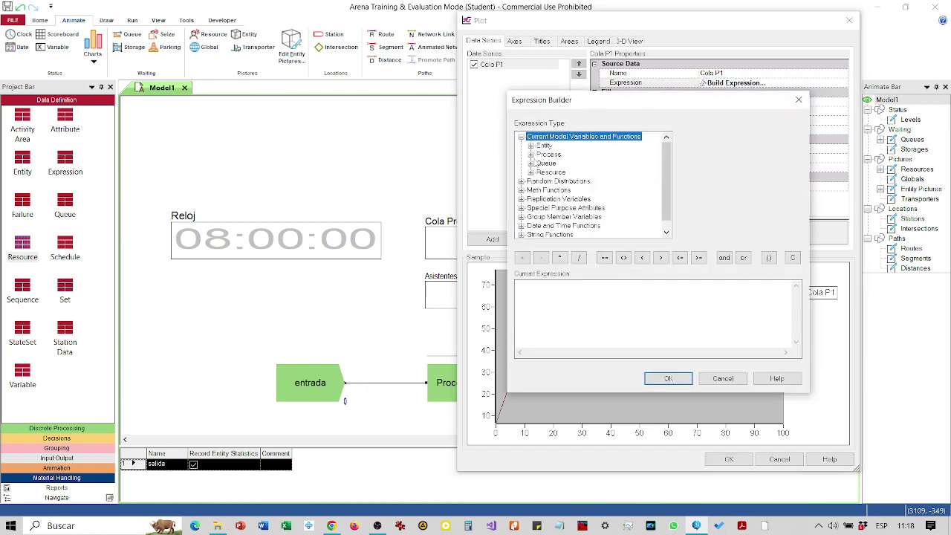
pyautogui.click(531, 163)
pyautogui.click(582, 171)
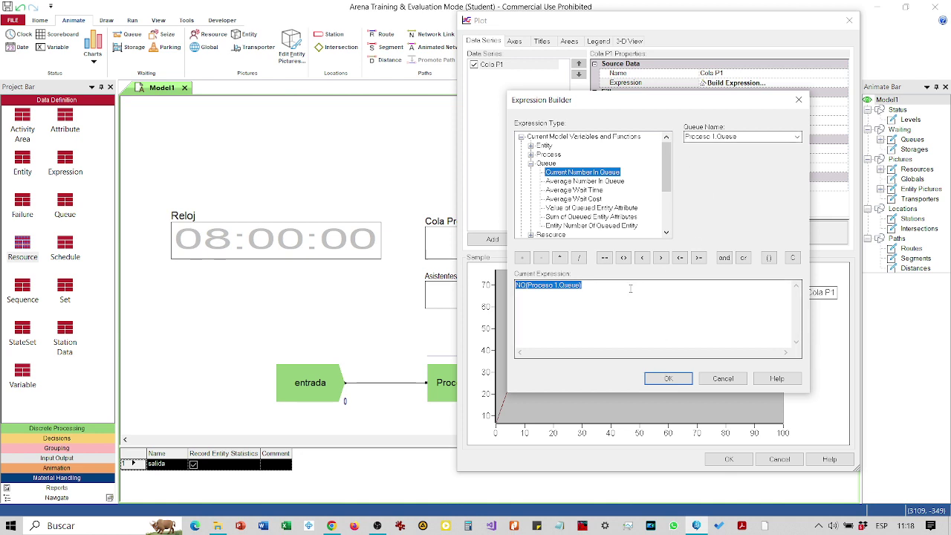
pyautogui.click(666, 380)
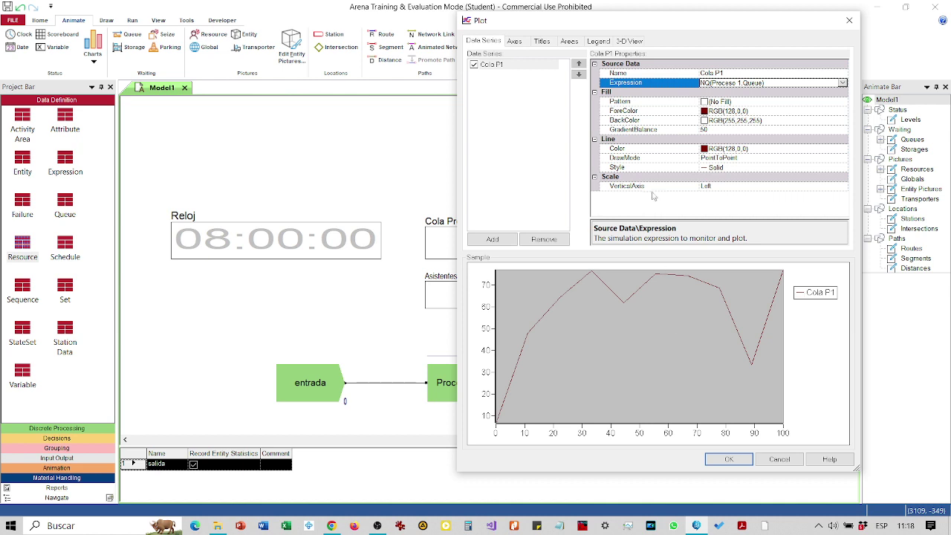
# Set the line color of the Cola P1 series to red, RGB(255,0,0).
pyautogui.click(503, 65)
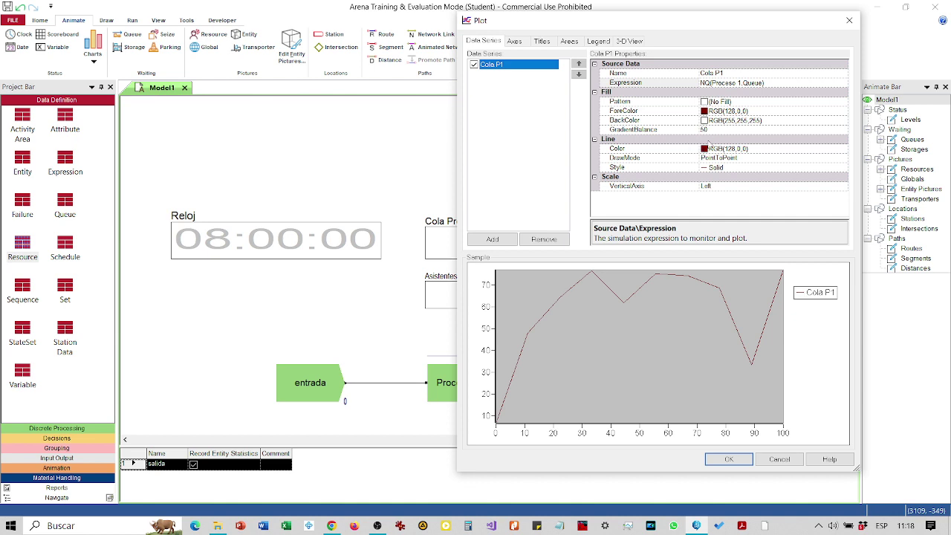
pyautogui.click(718, 153)
pyautogui.click(846, 152)
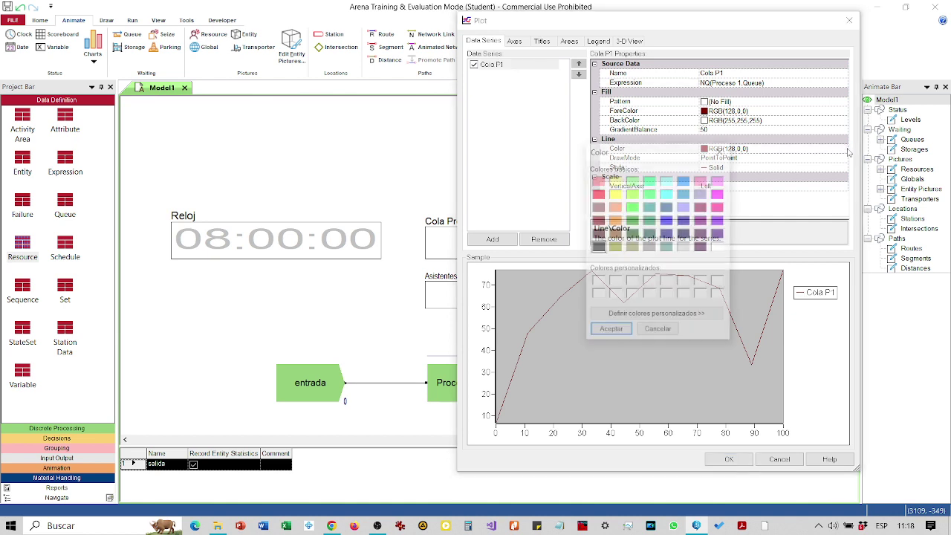
pyautogui.click(599, 194)
pyautogui.click(624, 330)
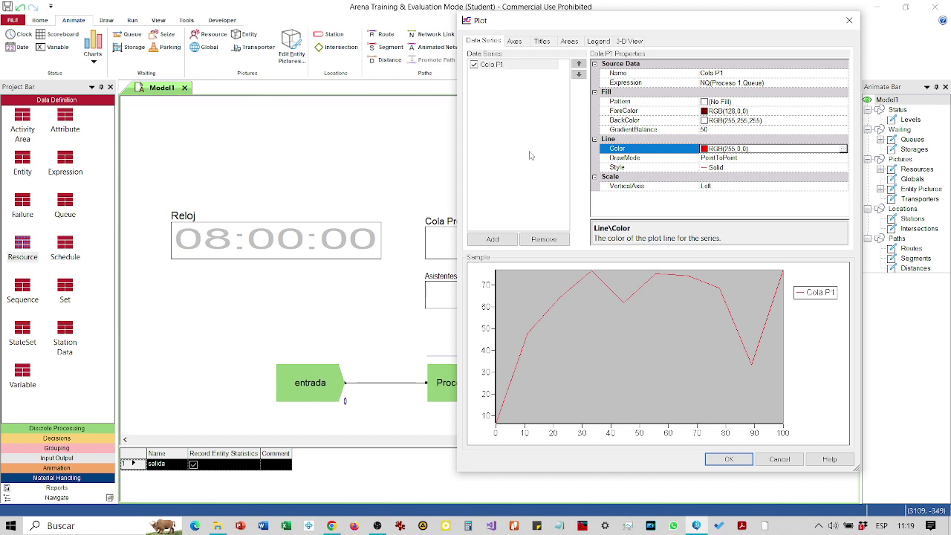
# Disable the plot's Right Value (Y) Axis, leaving the Time (X) and Left Value (Y) axes enabled.
pyautogui.click(518, 43)
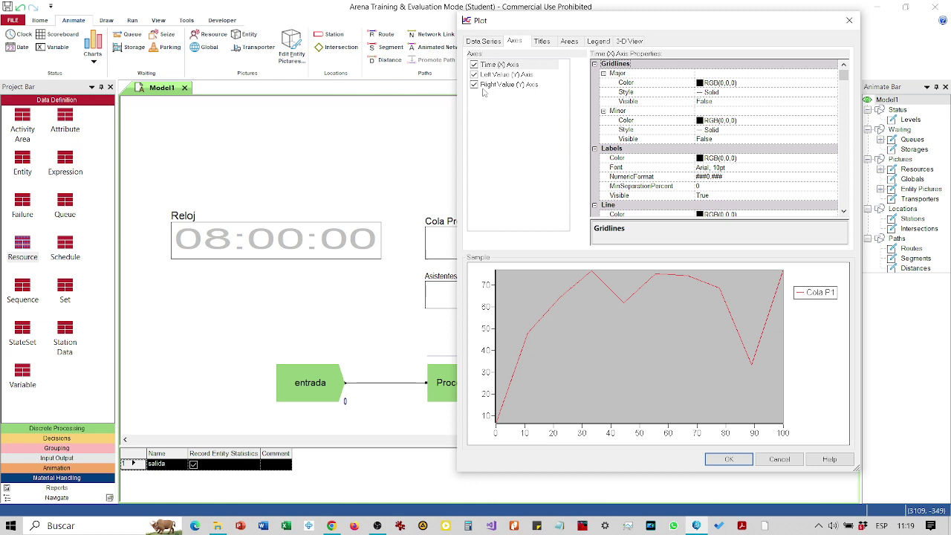
pyautogui.click(512, 65)
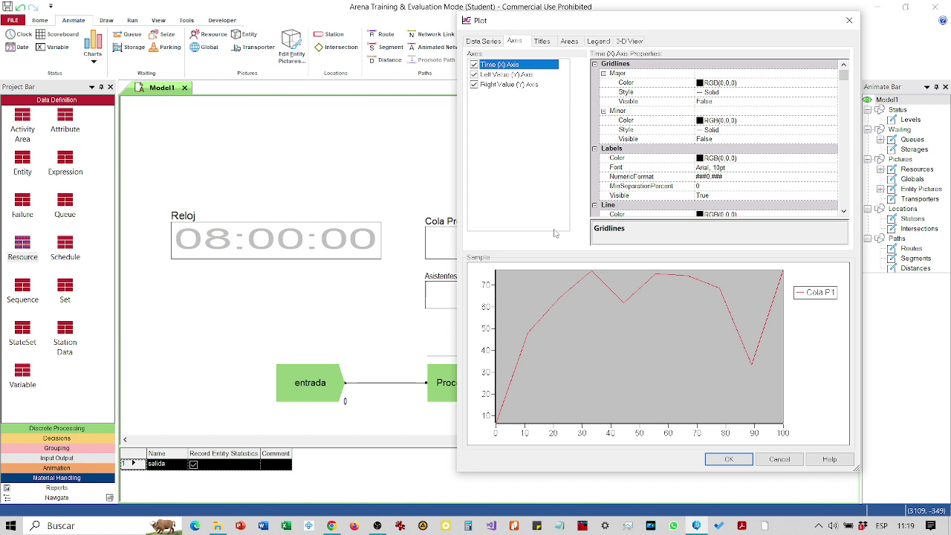
pyautogui.click(513, 77)
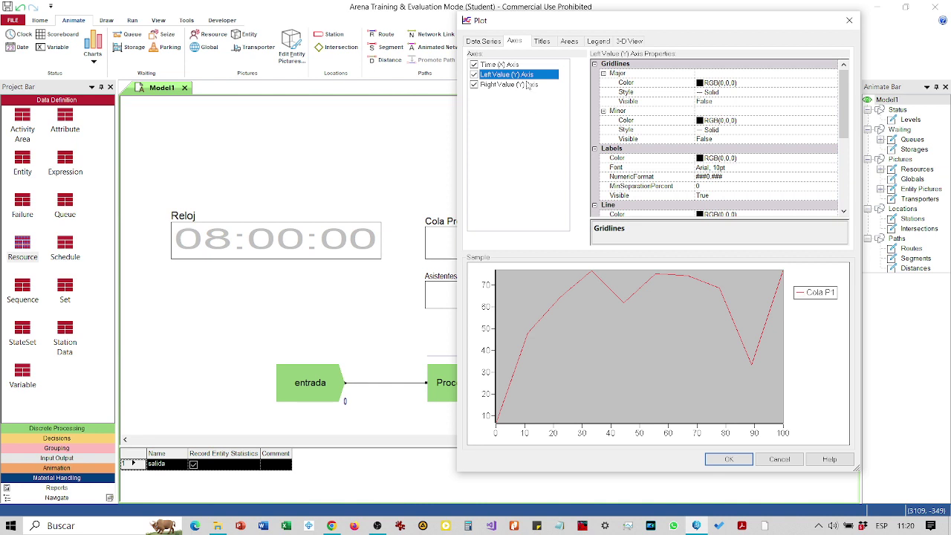
pyautogui.click(527, 84)
pyautogui.click(525, 76)
pyautogui.click(518, 86)
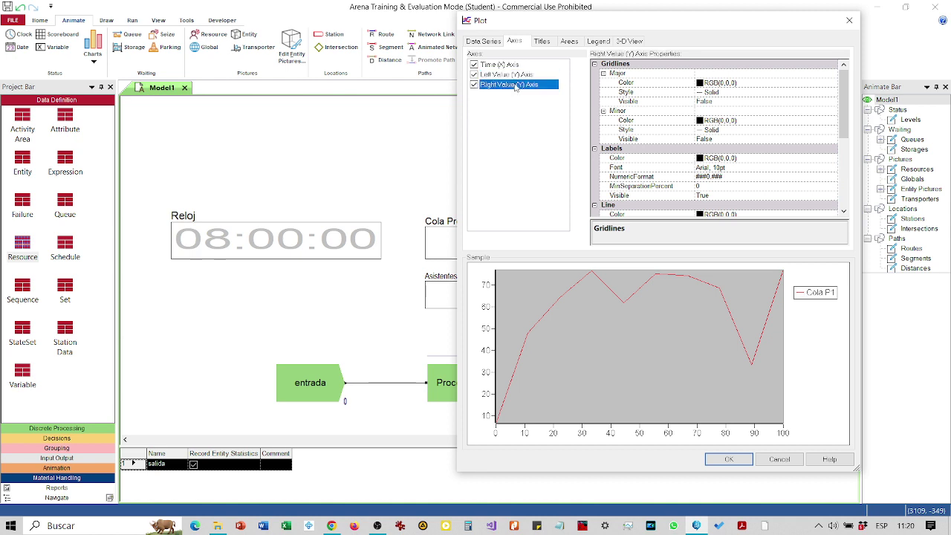
pyautogui.click(474, 85)
pyautogui.click(475, 86)
pyautogui.click(475, 85)
# Review the plot's axes and examine the Time (X) Axis scale properties, especially AutoScroll and AutoScrollPercent.
pyautogui.click(502, 65)
pyautogui.click(507, 75)
pyautogui.click(509, 84)
pyautogui.click(507, 75)
pyautogui.click(504, 66)
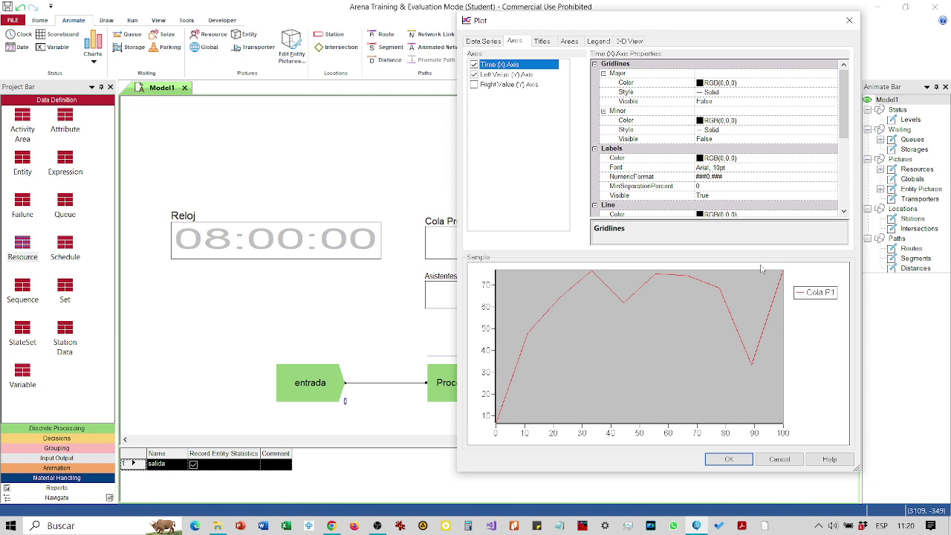
pyautogui.moveTo(844, 126); pyautogui.dragTo(859, 197)
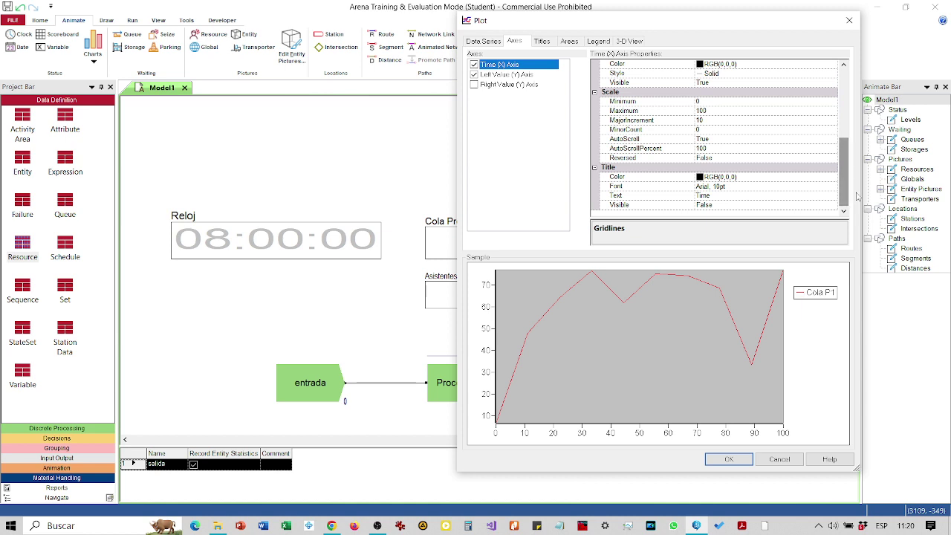
pyautogui.click(622, 93)
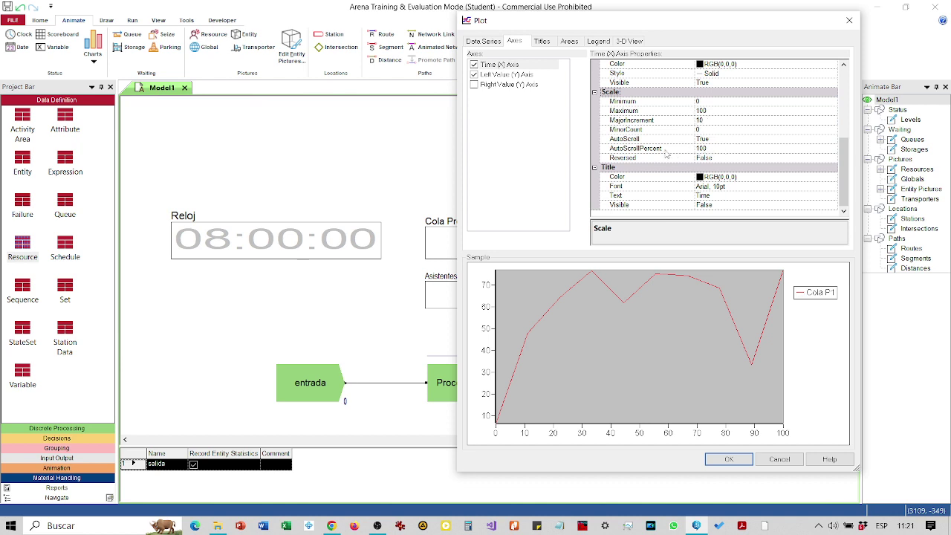
pyautogui.click(636, 142)
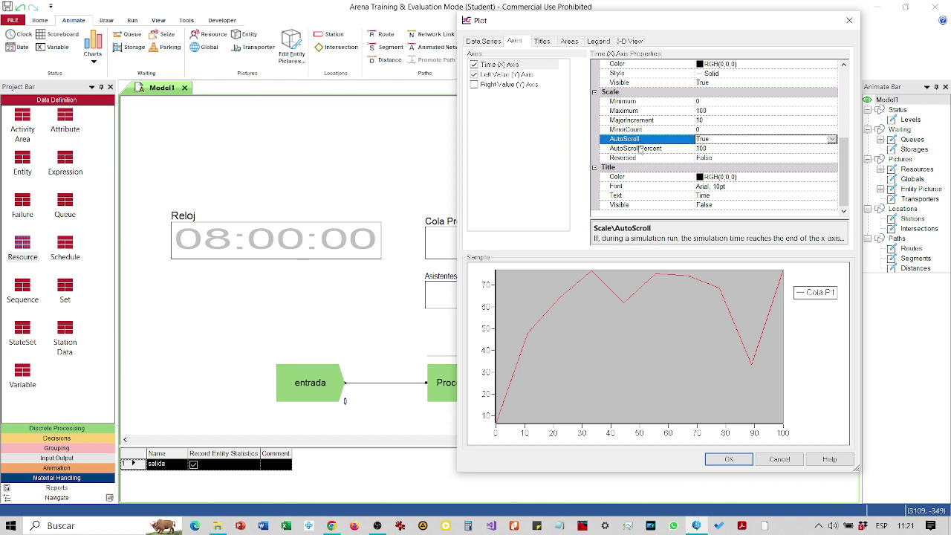
pyautogui.click(646, 151)
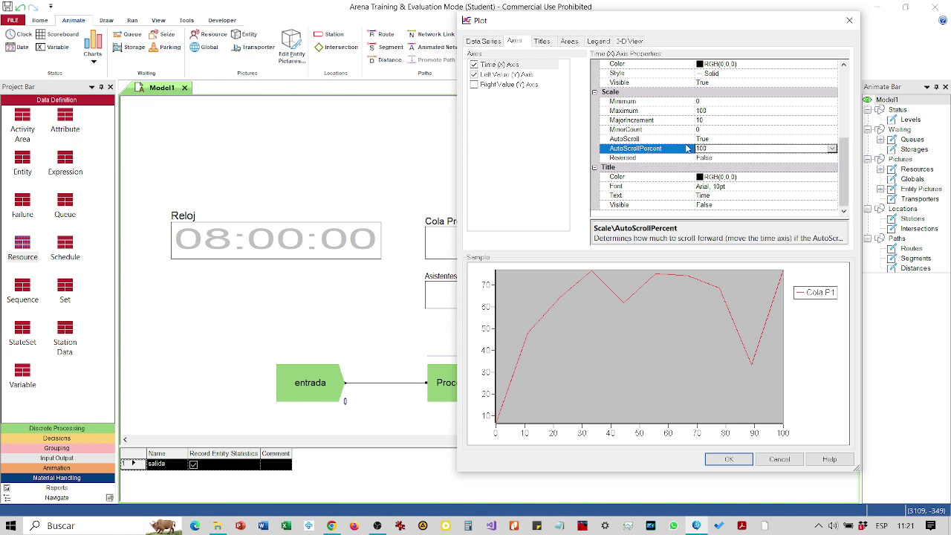
pyautogui.click(678, 141)
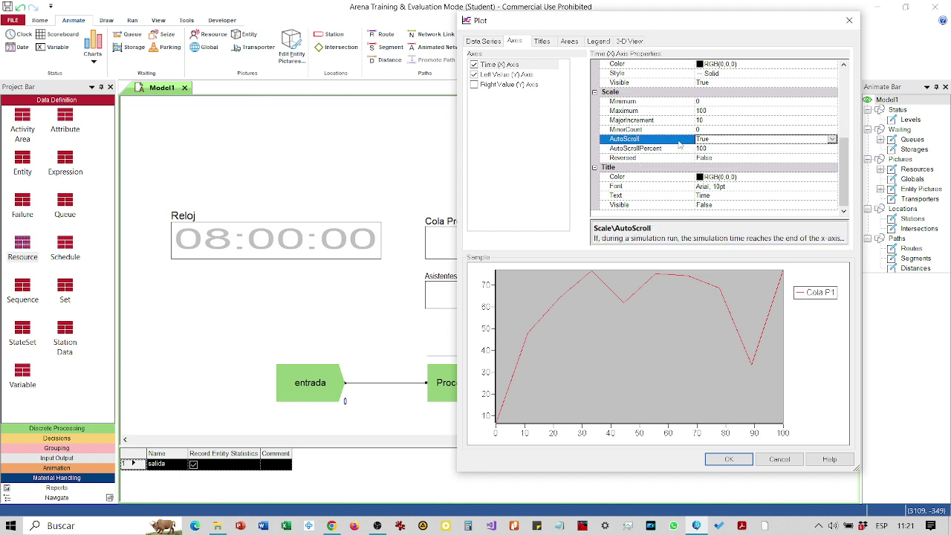